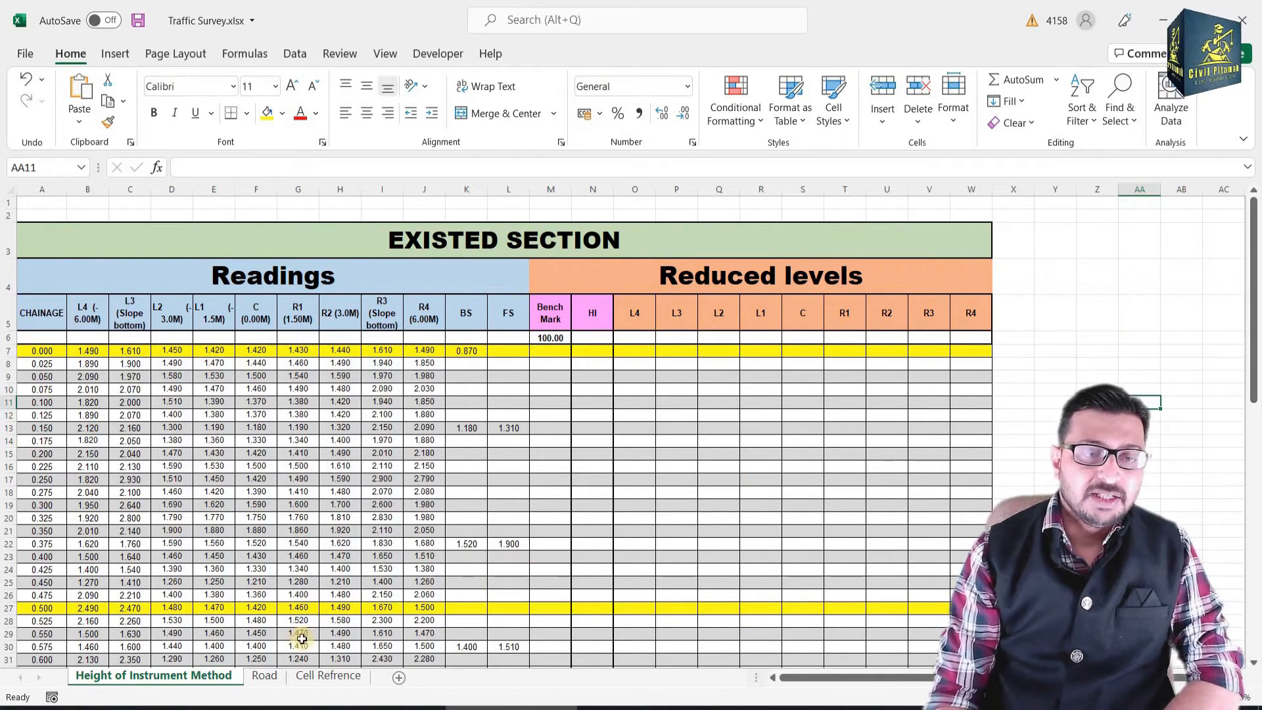
- Review the Road cross-section sheet and the Cell Refrence sheet, and return to the Height of Instrument Method sheet
key("ctrl+Page_Down")
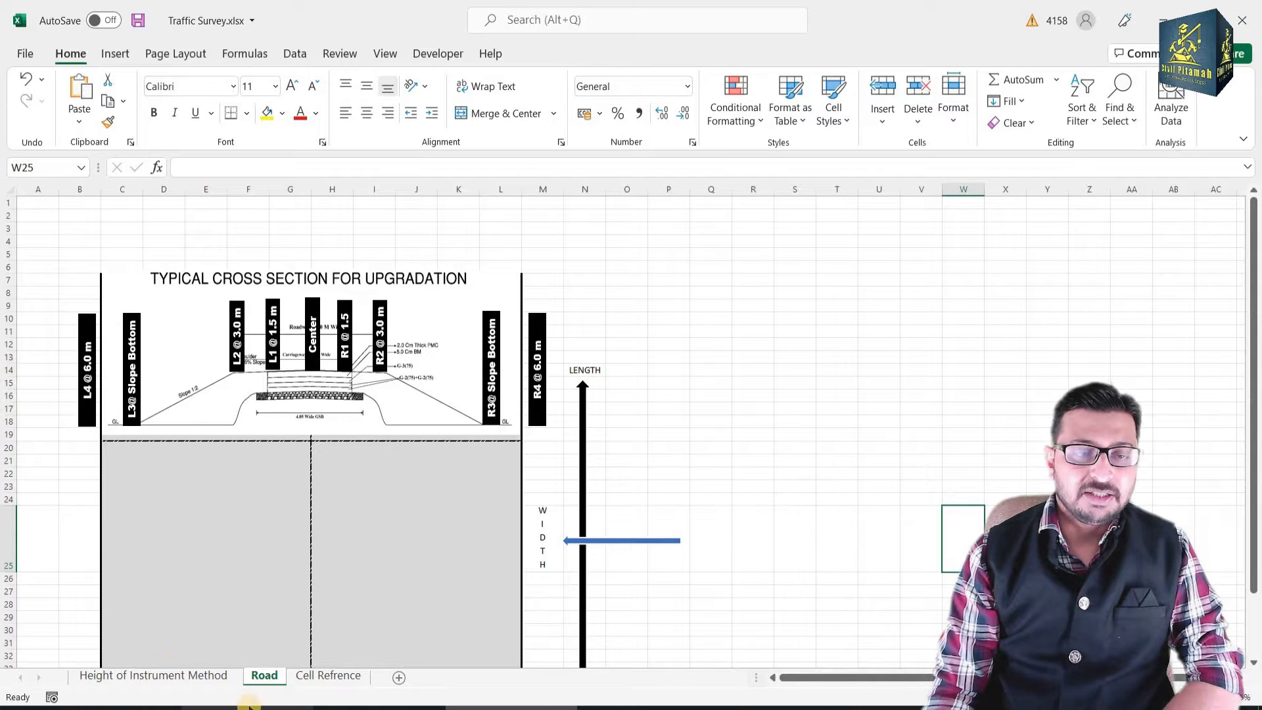
left_click(181, 677)
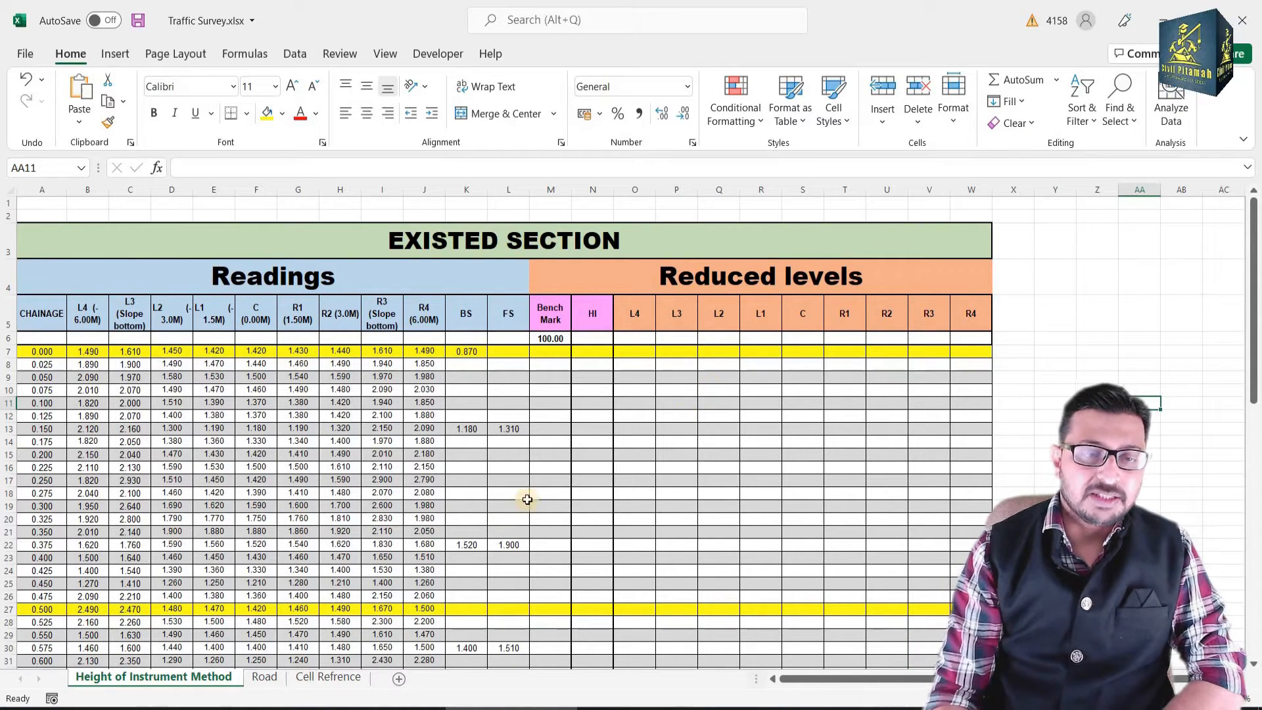
left_click(336, 678)
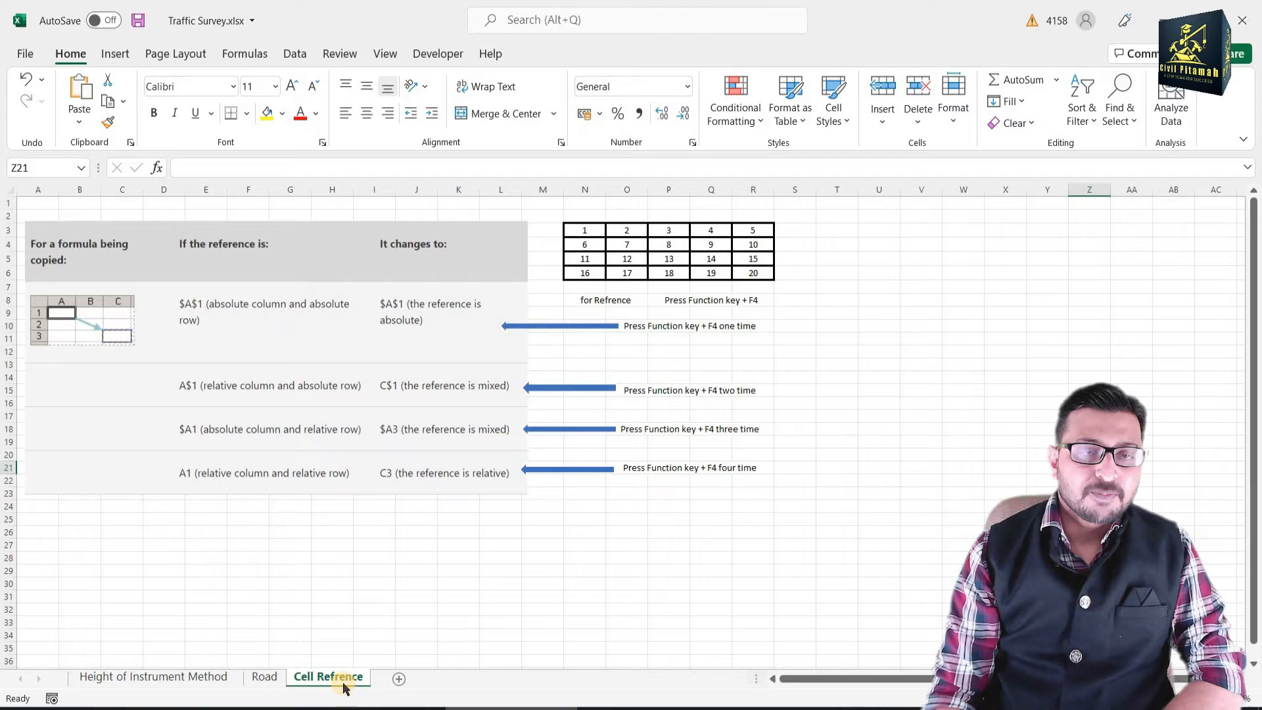
left_click(808, 361)
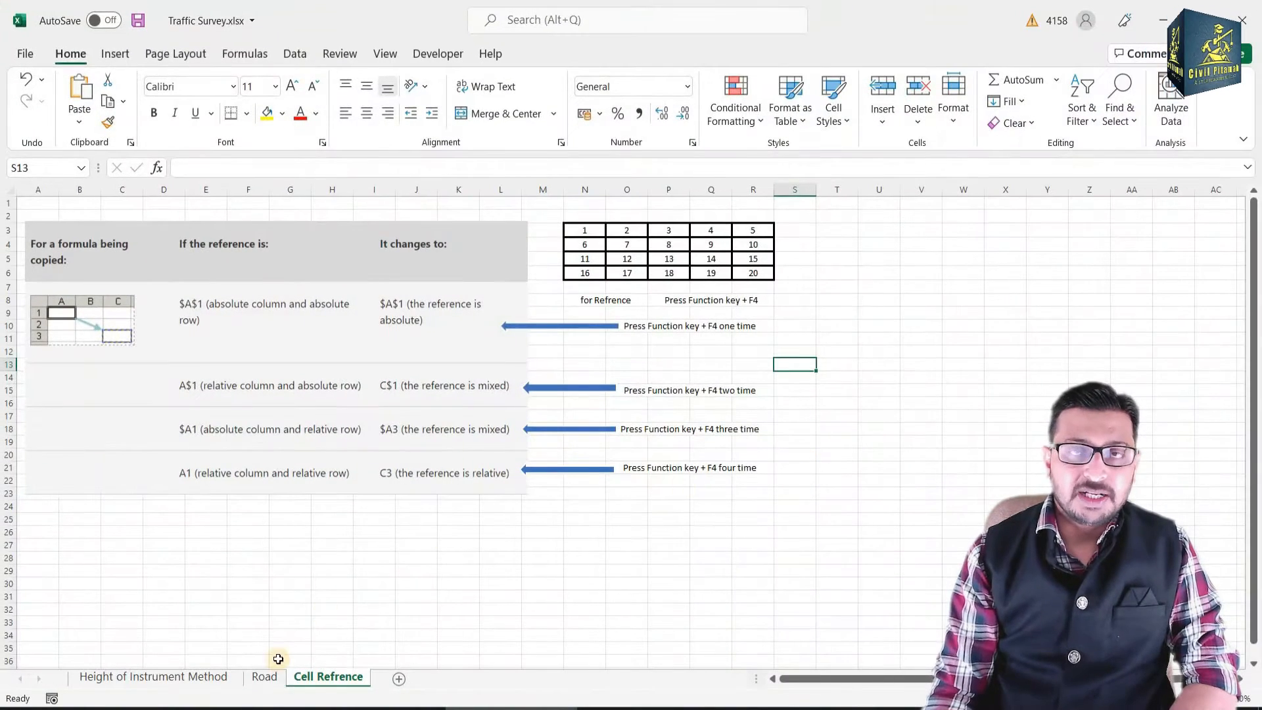
left_click(152, 681)
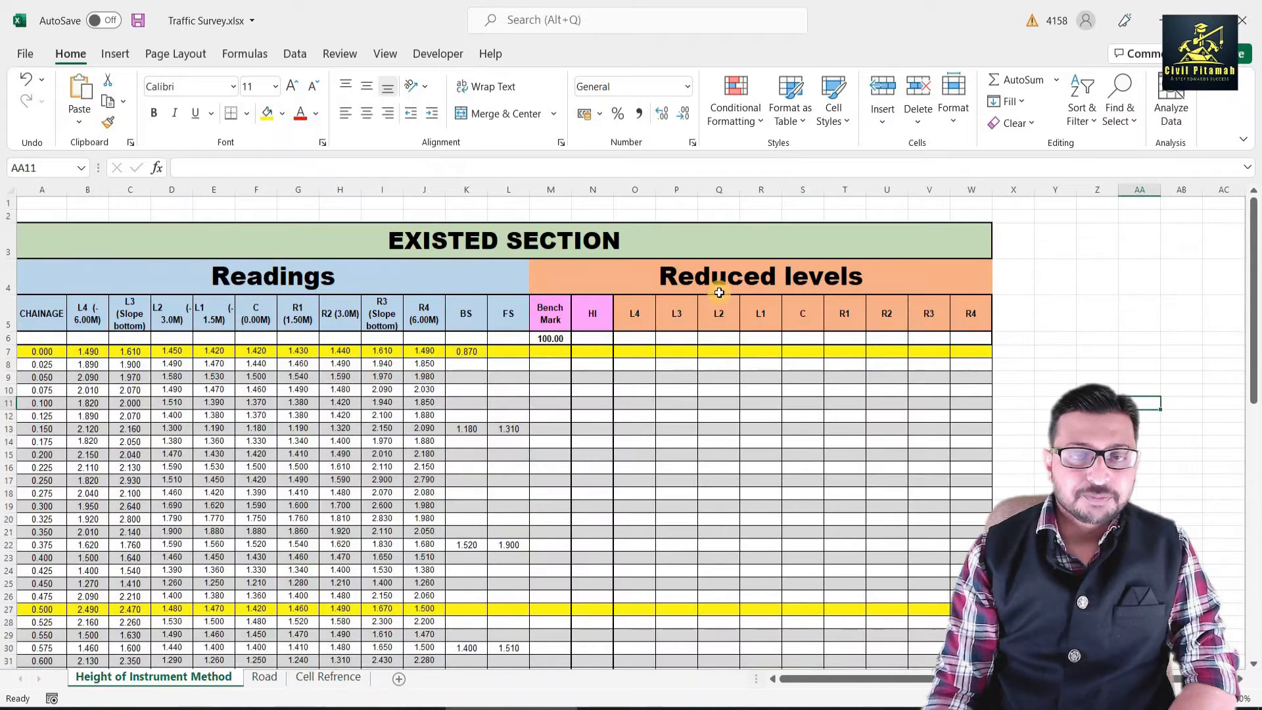
- Calculate the first HI in N7 with =$M$6+$K$7 and fill it down through N12
left_click(595, 355)
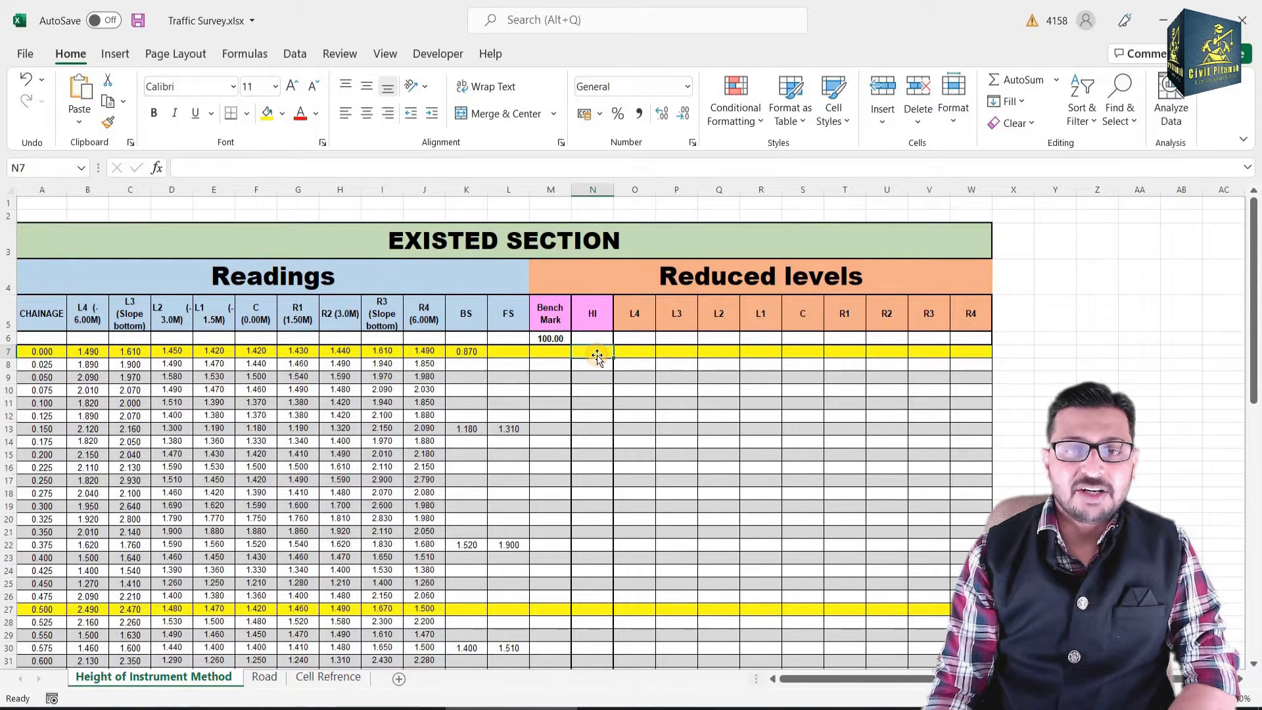
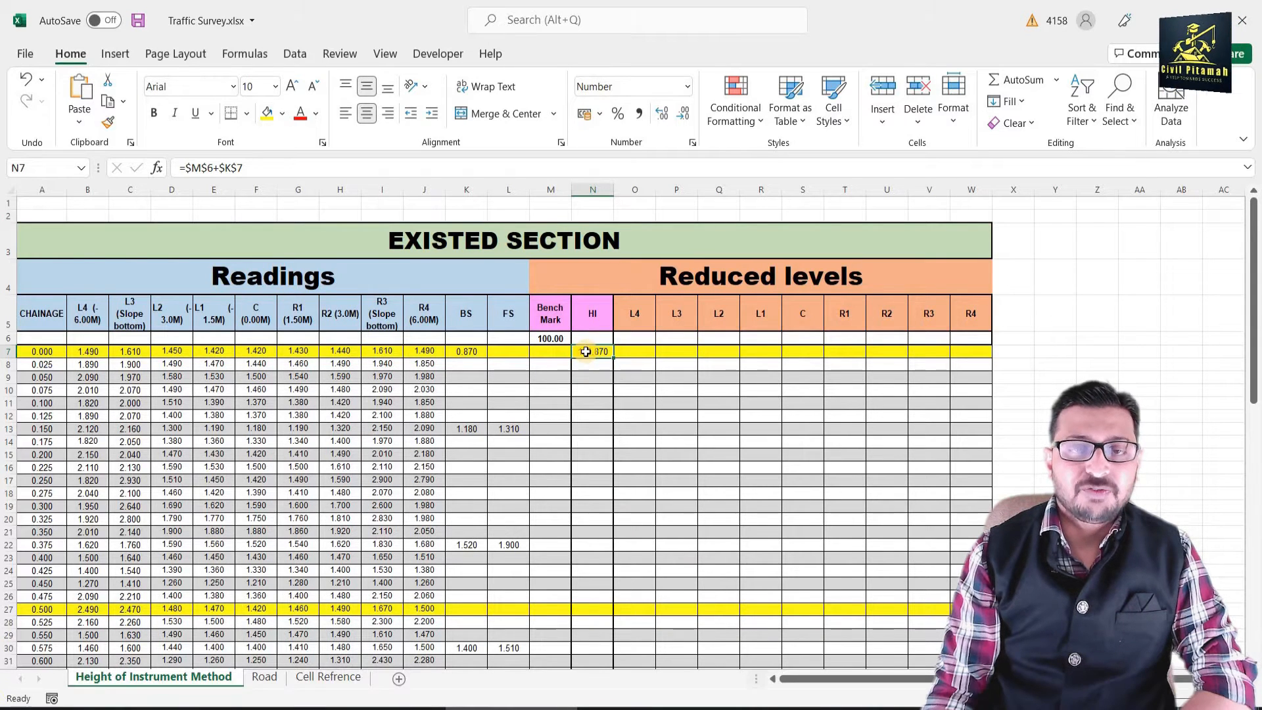
left_click(594, 416)
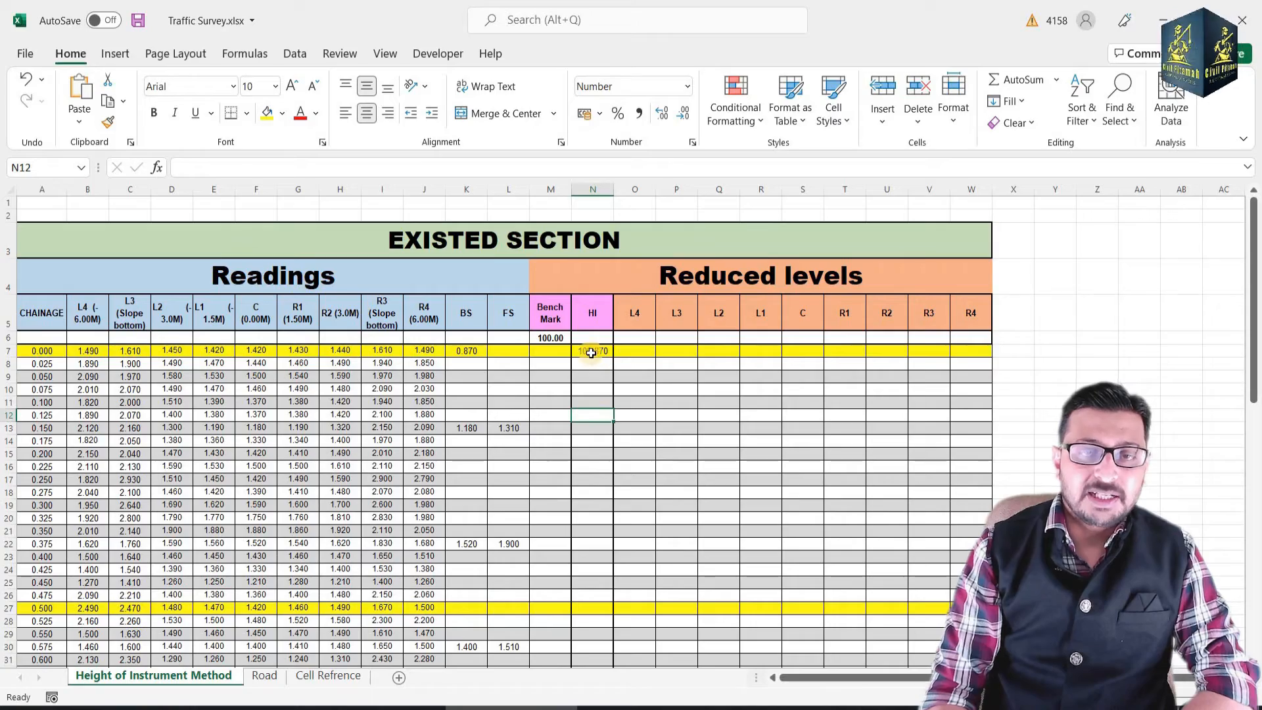
left_click(590, 353)
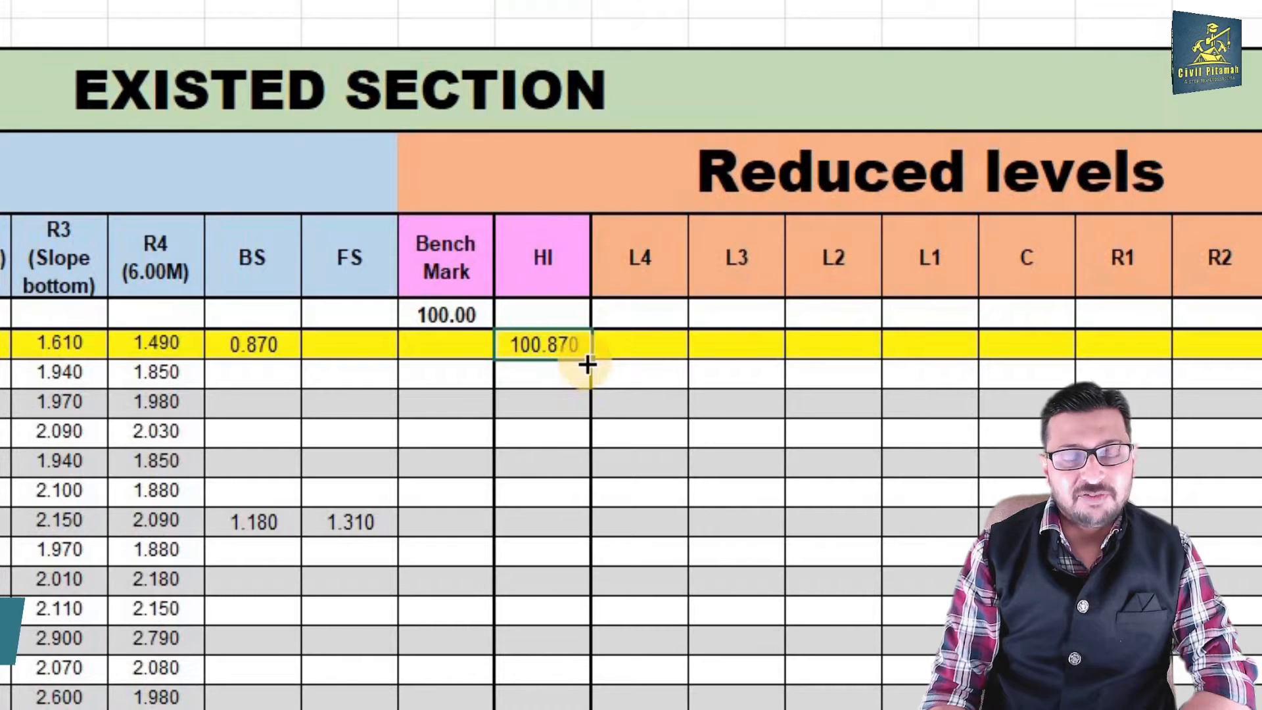
left_click_drag(583, 361, 603, 506)
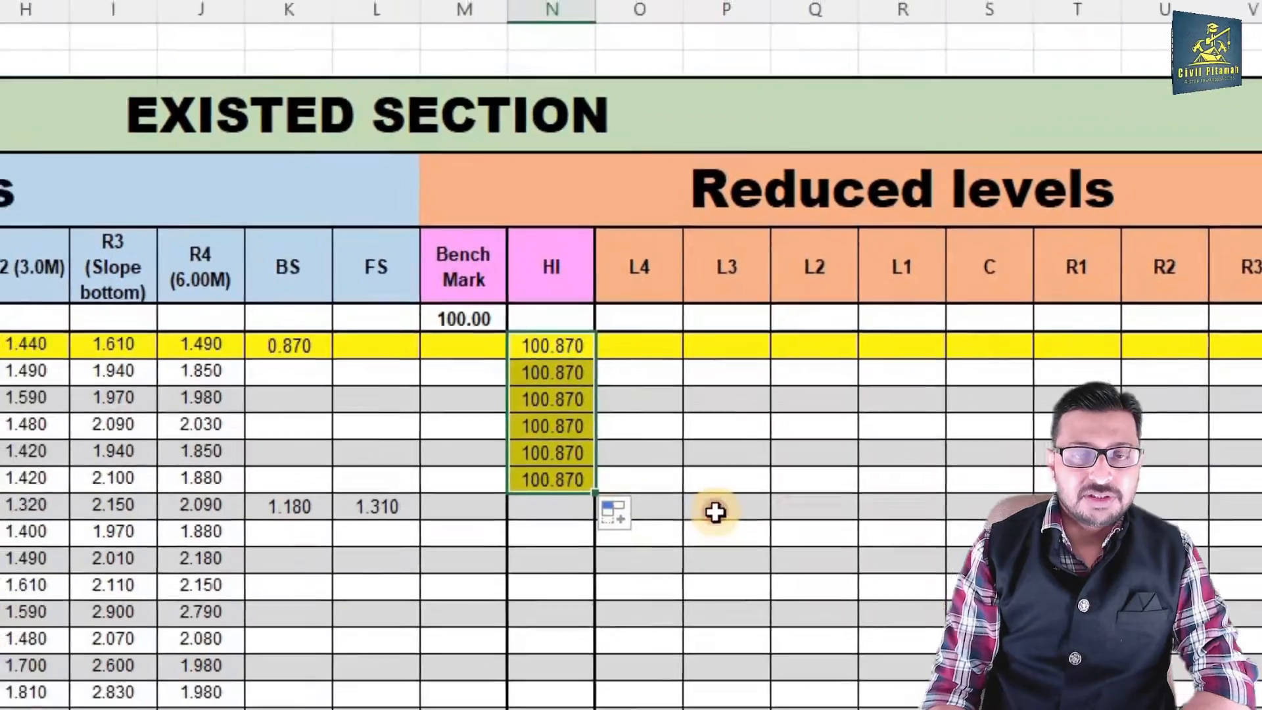
left_click(715, 512)
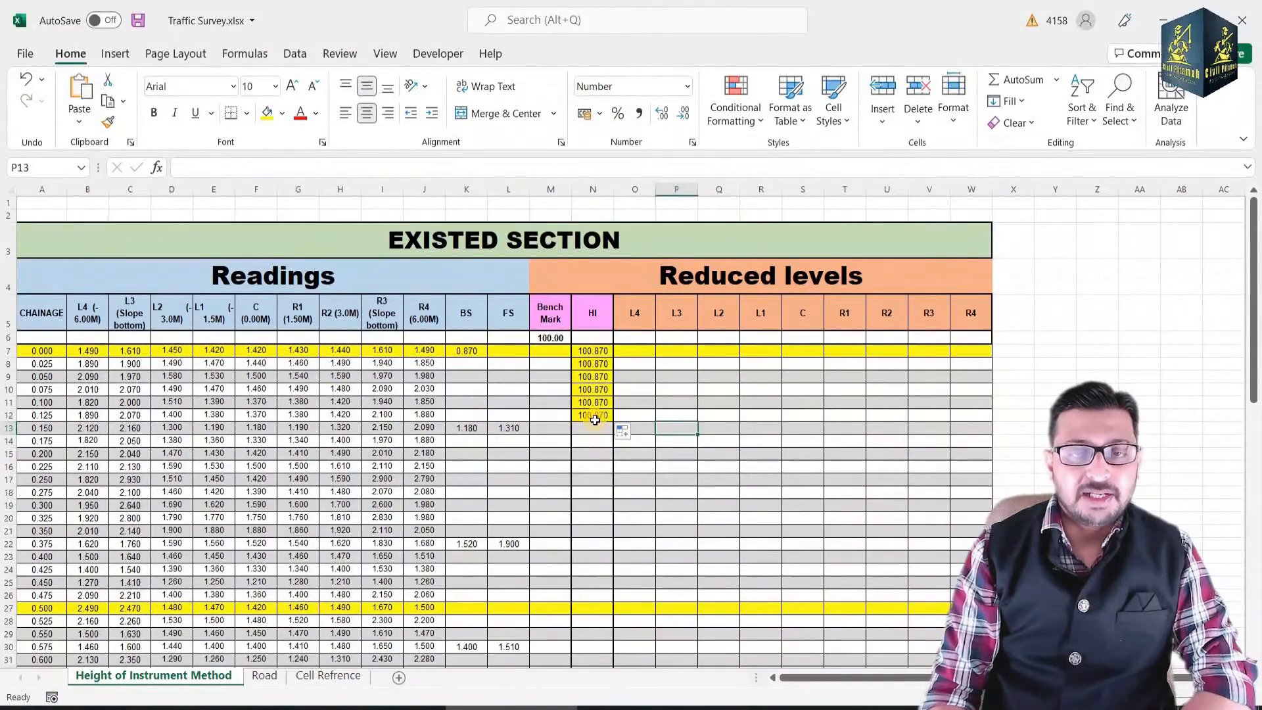
- Enter =$N$12-$L$13+$K$13 as the HI formula in N13 and fill it down through N21
left_click(592, 431)
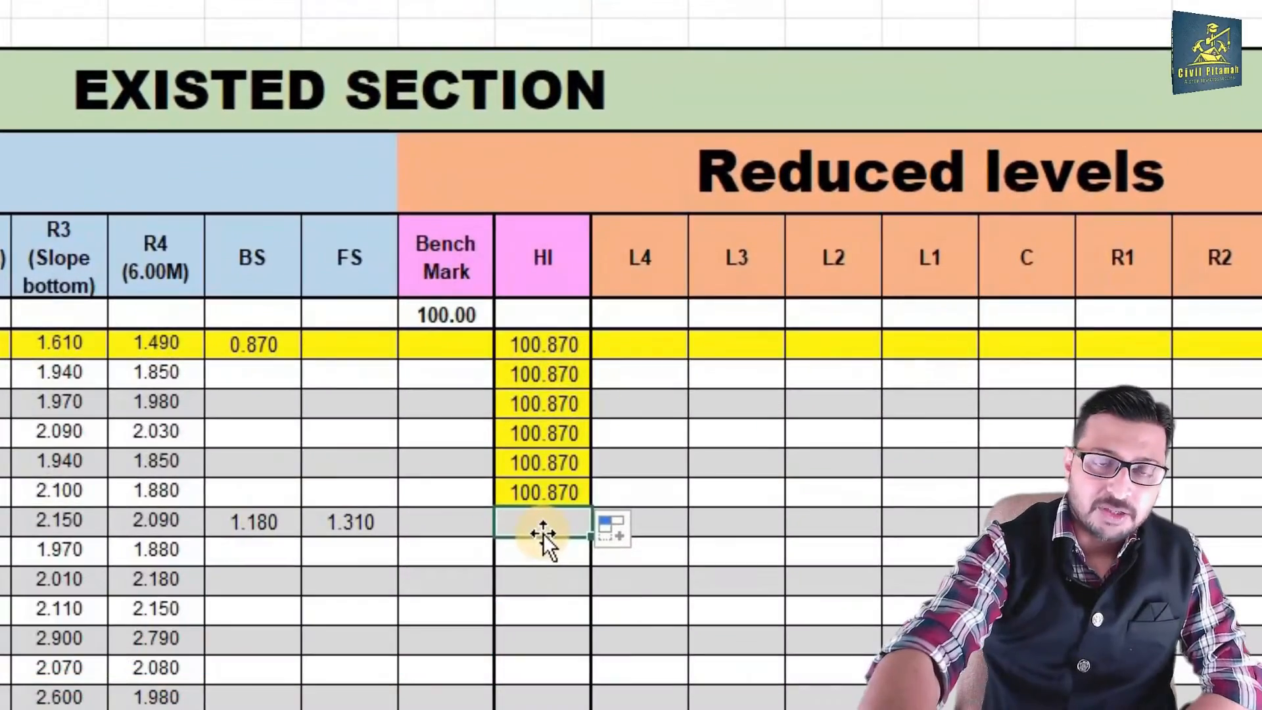
double_click(592, 432)
type("=")
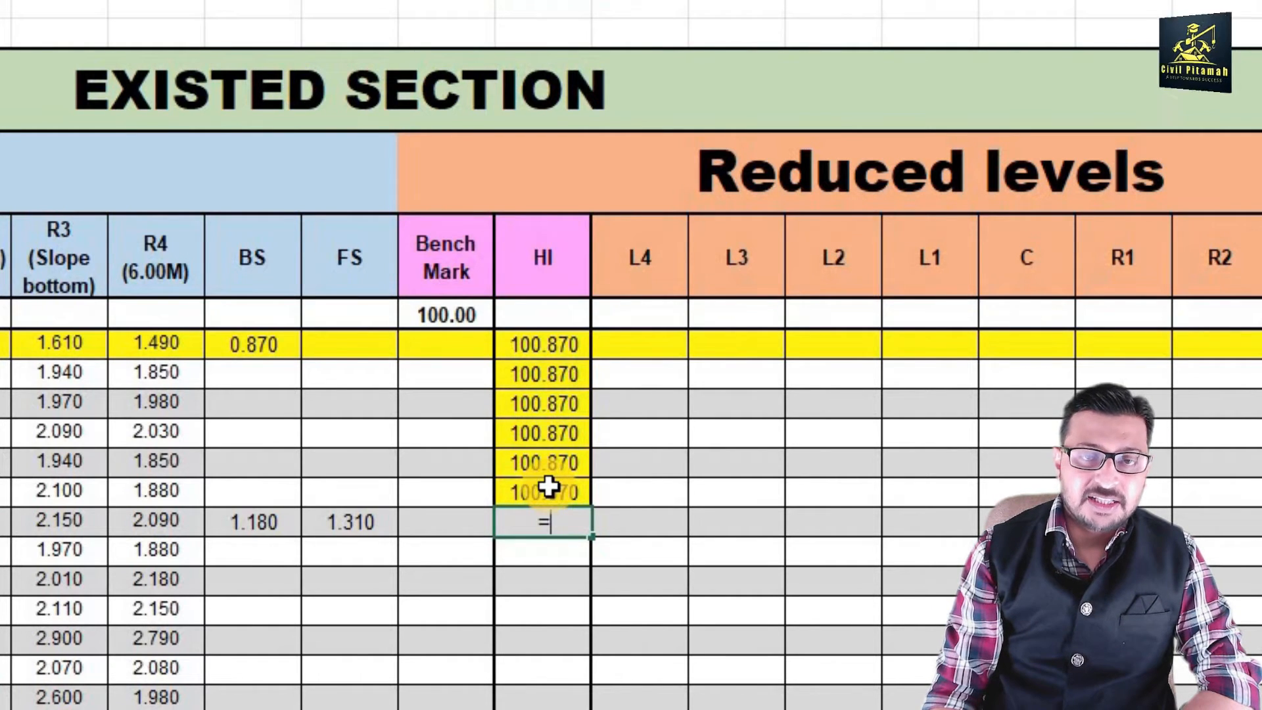
left_click(548, 486)
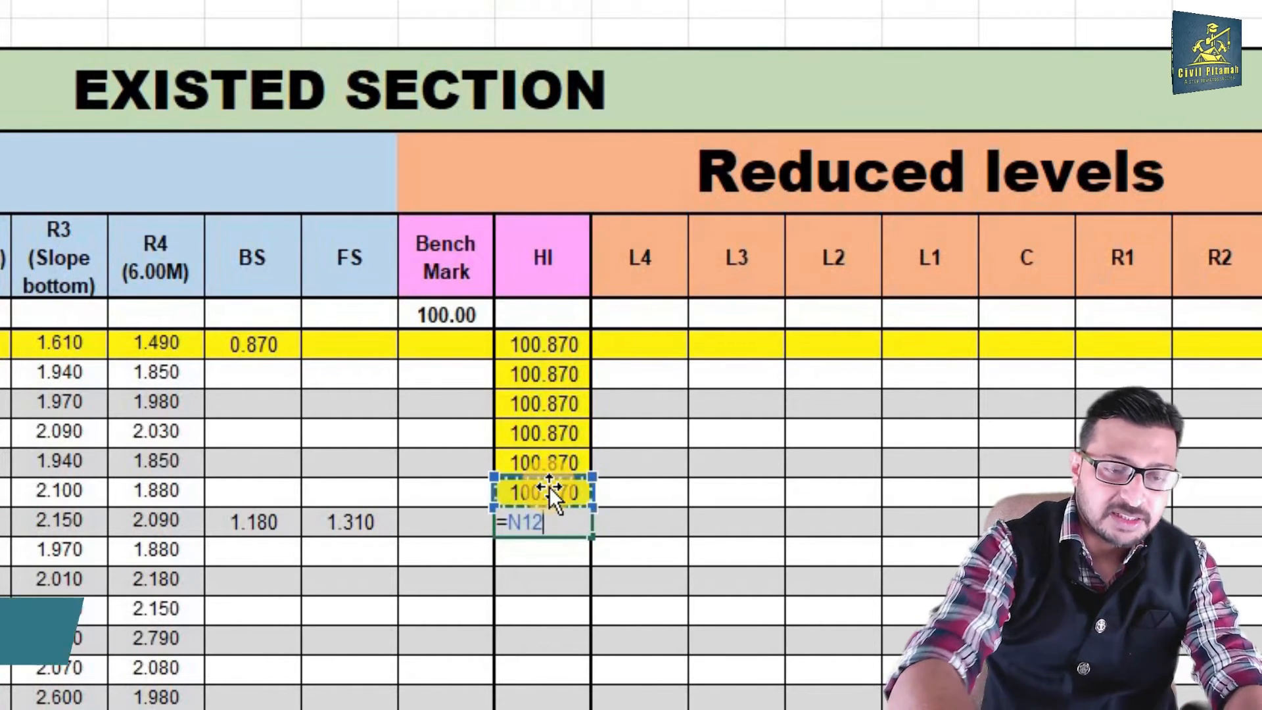
key("F4")
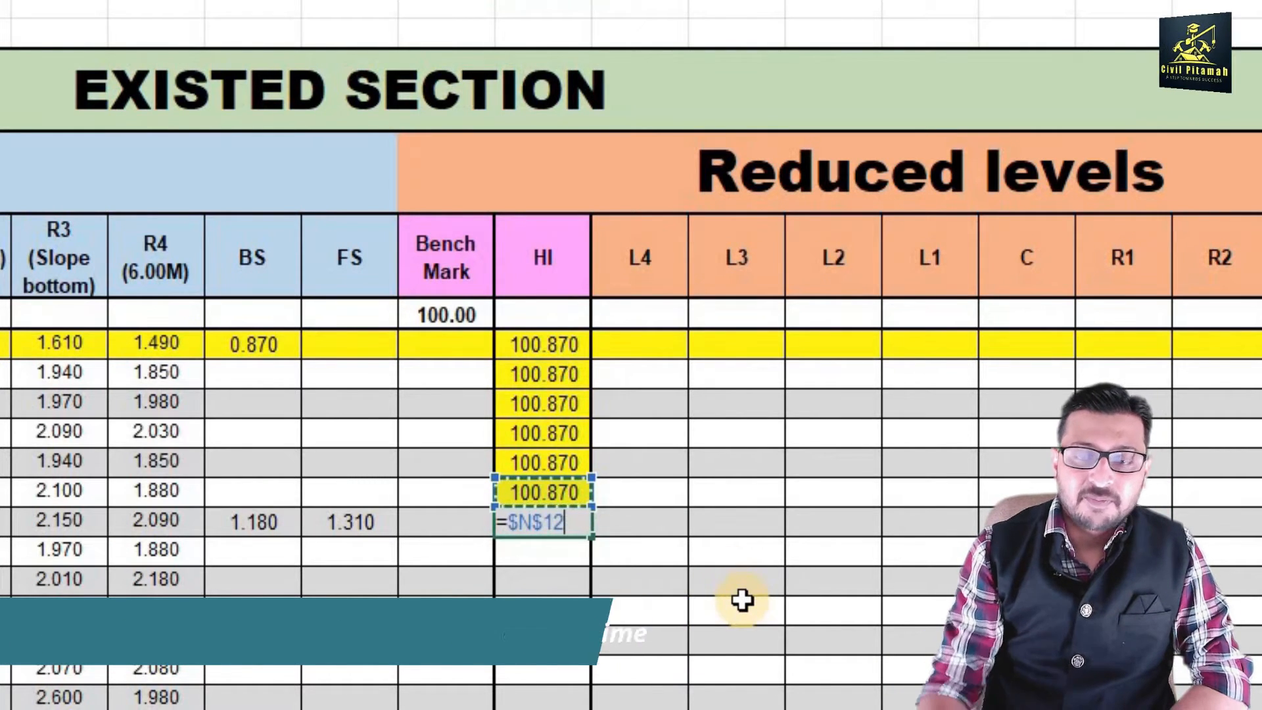
type("-")
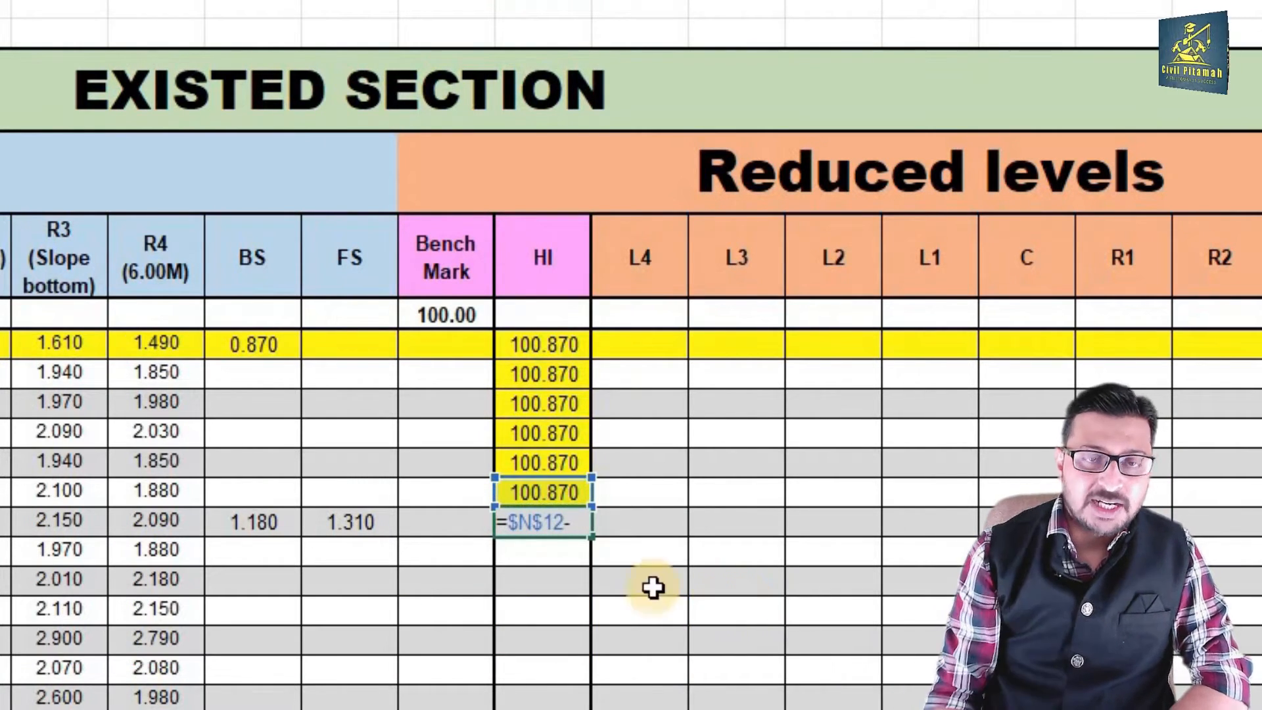
left_click(379, 524)
key("F4")
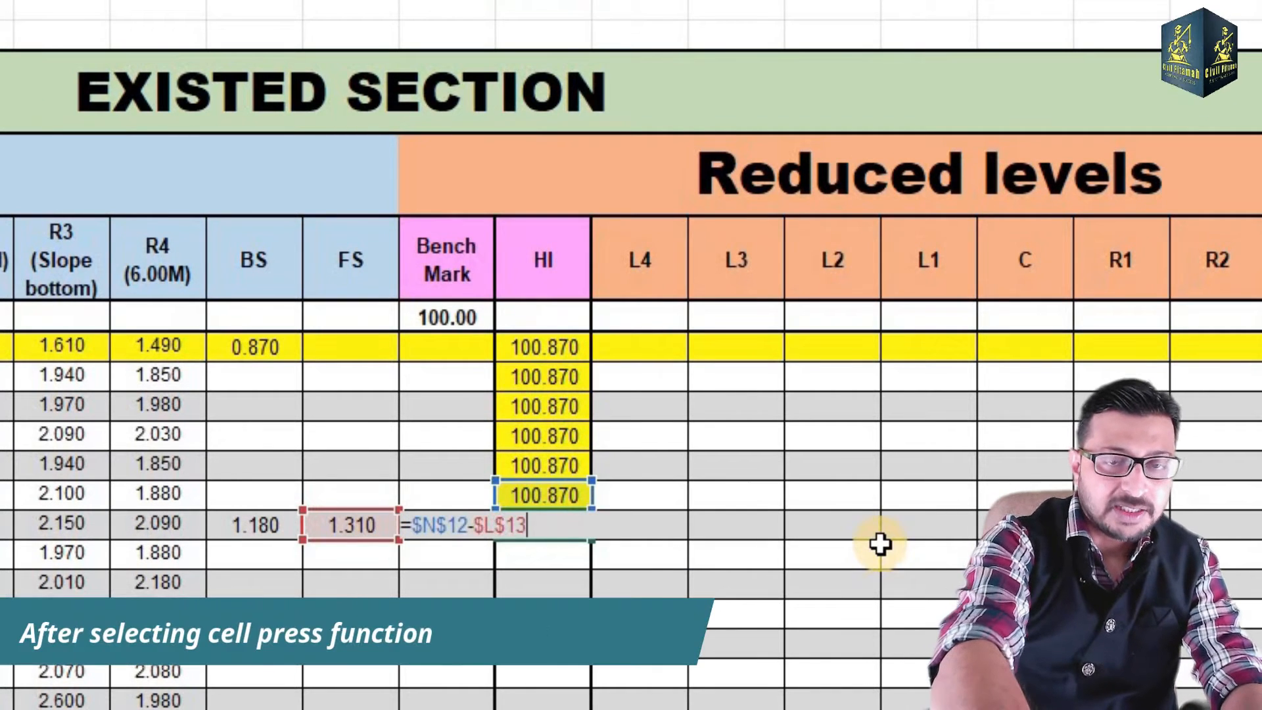
type("+")
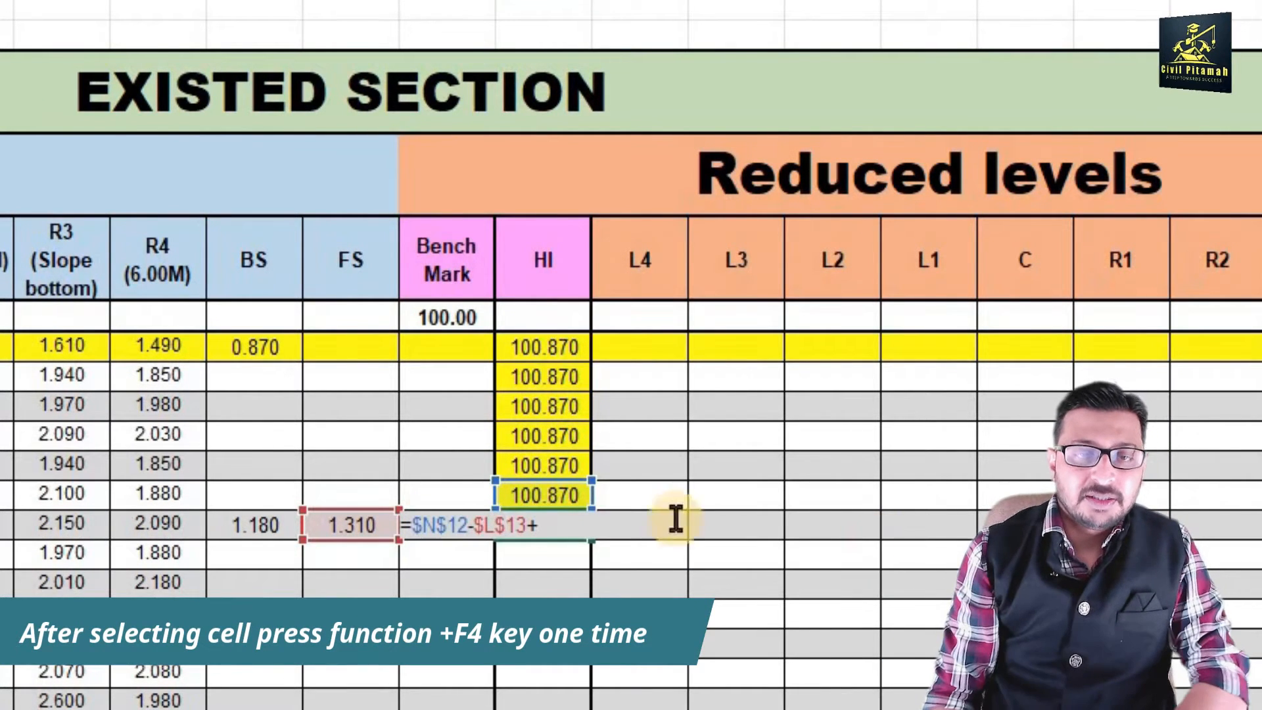
left_click(265, 525)
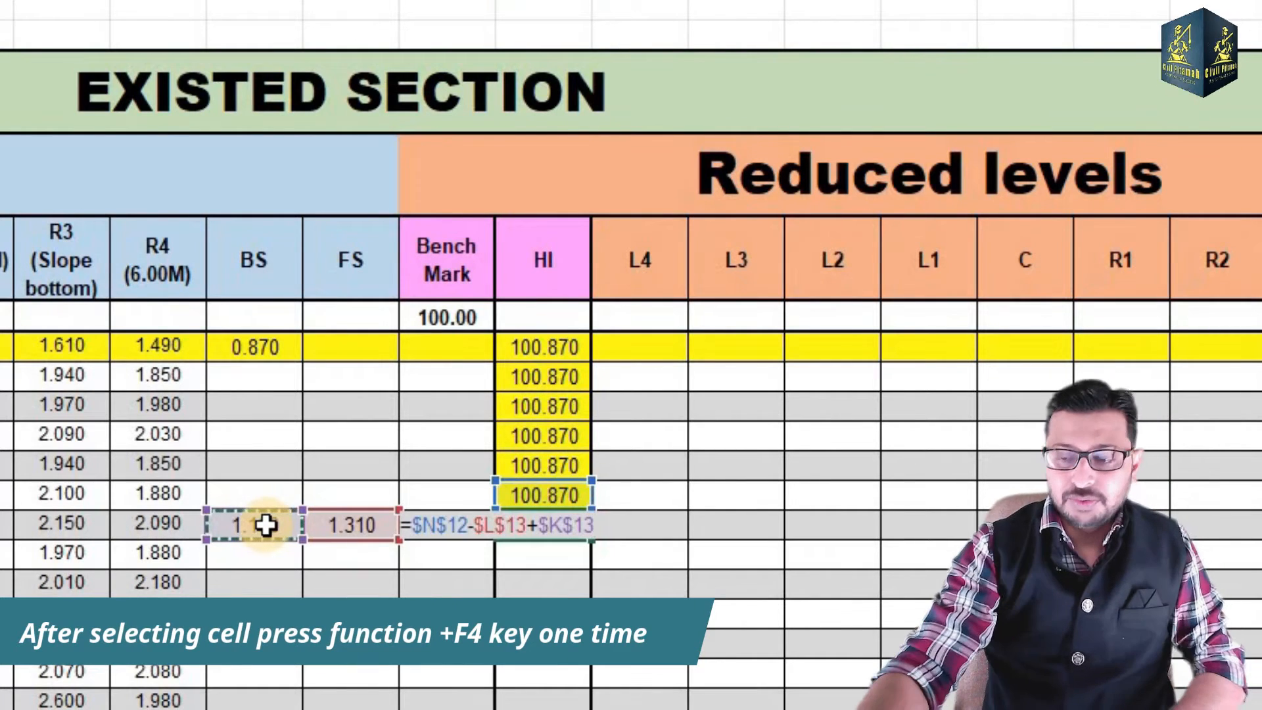
key("Return")
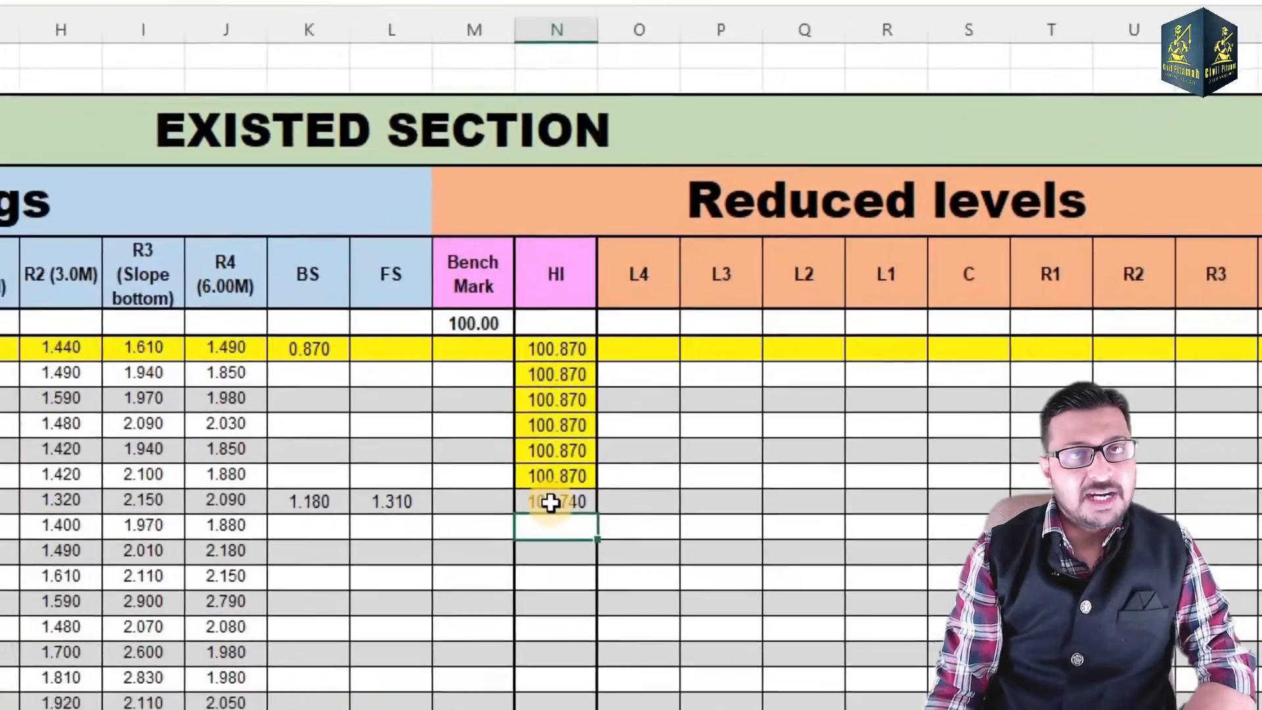
left_click(551, 502)
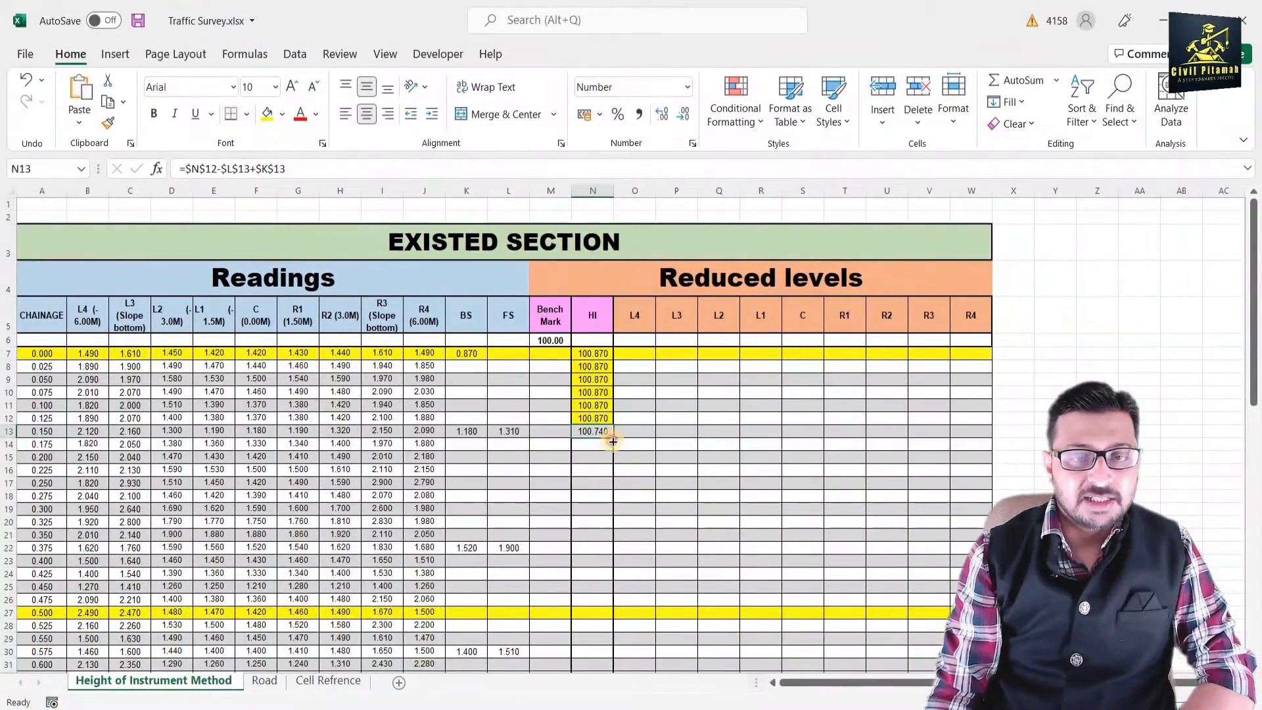
left_click_drag(612, 442, 608, 539)
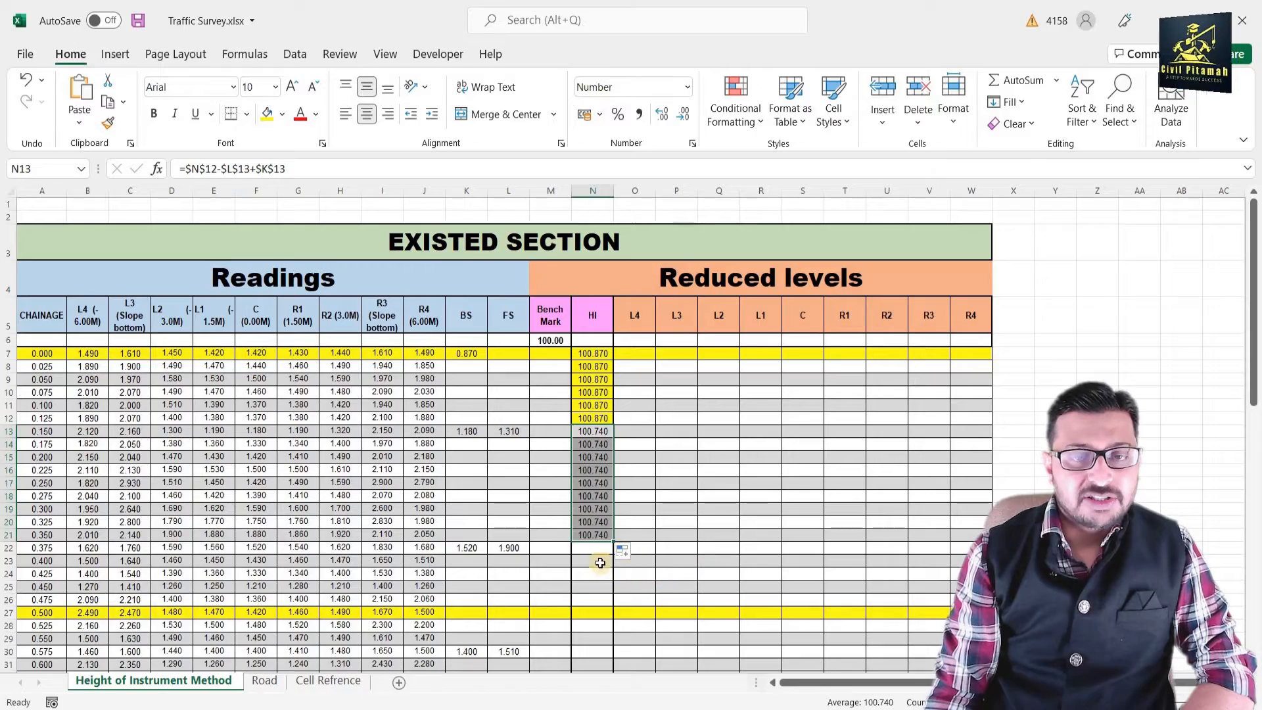
- Enter the HI formula =$N$21-$L$22+$K$22 in N22 for chainage 0.375
left_click(588, 547)
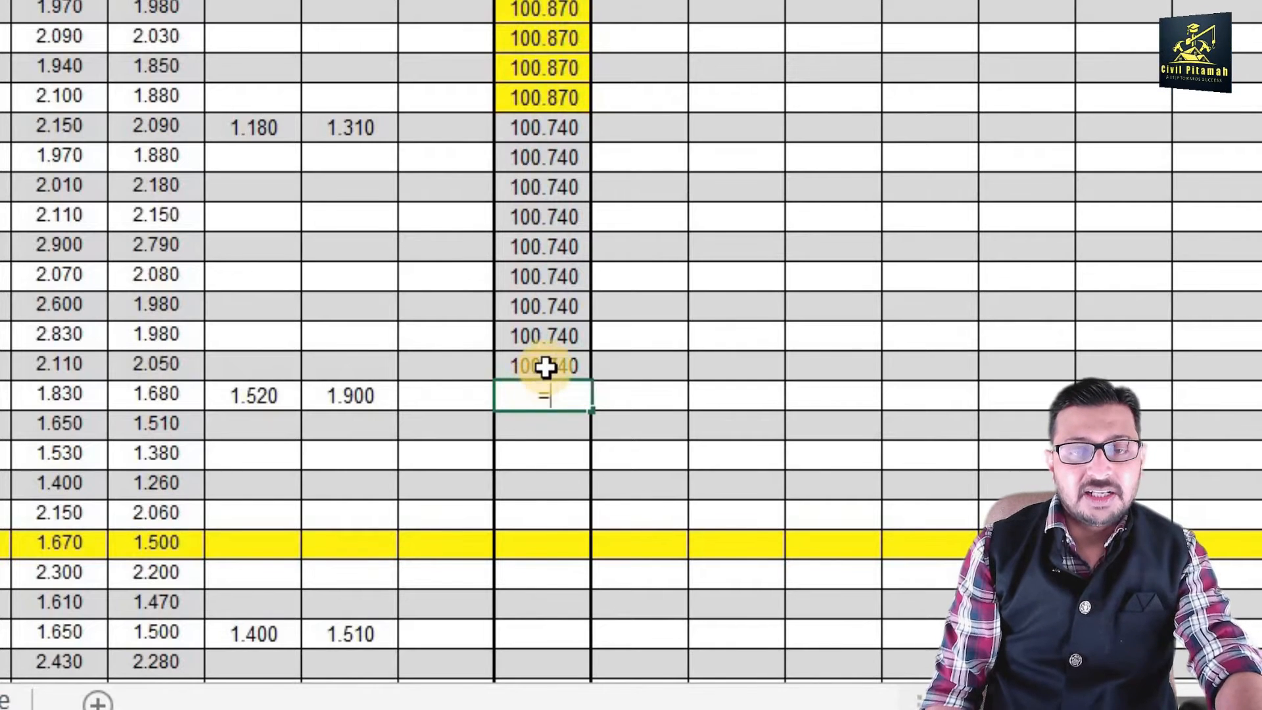
left_click(545, 368)
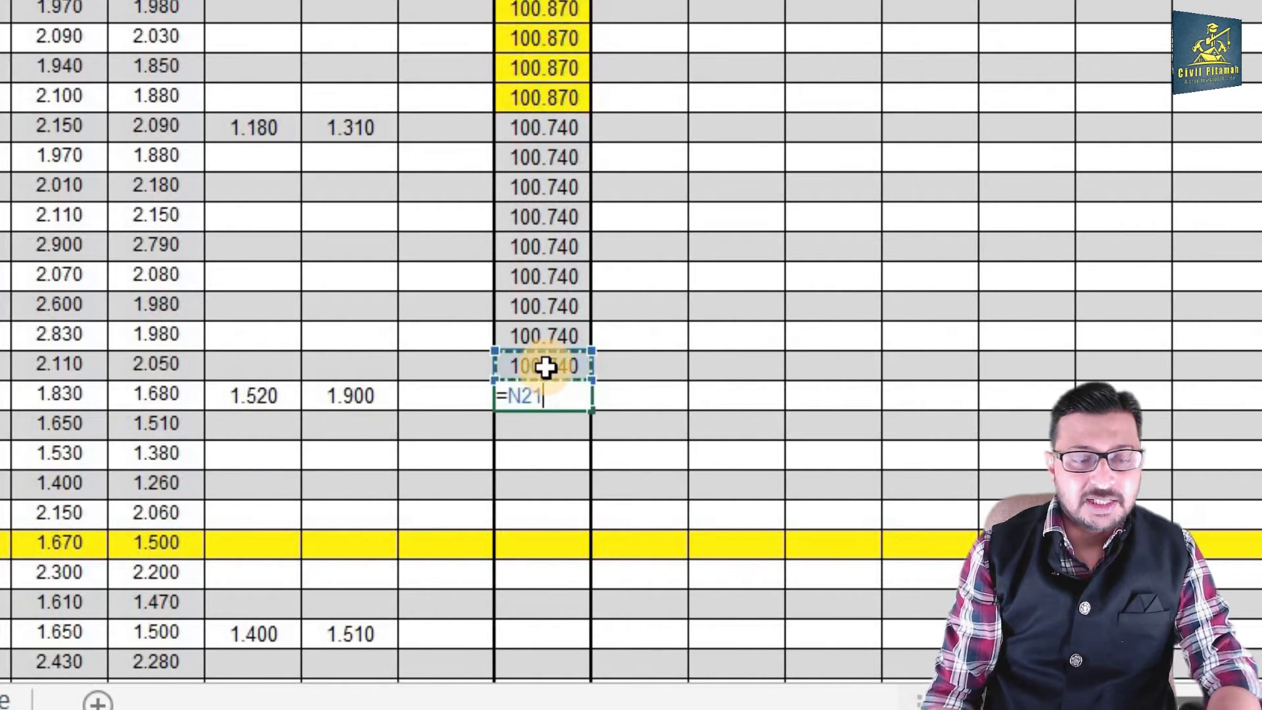
key("F4")
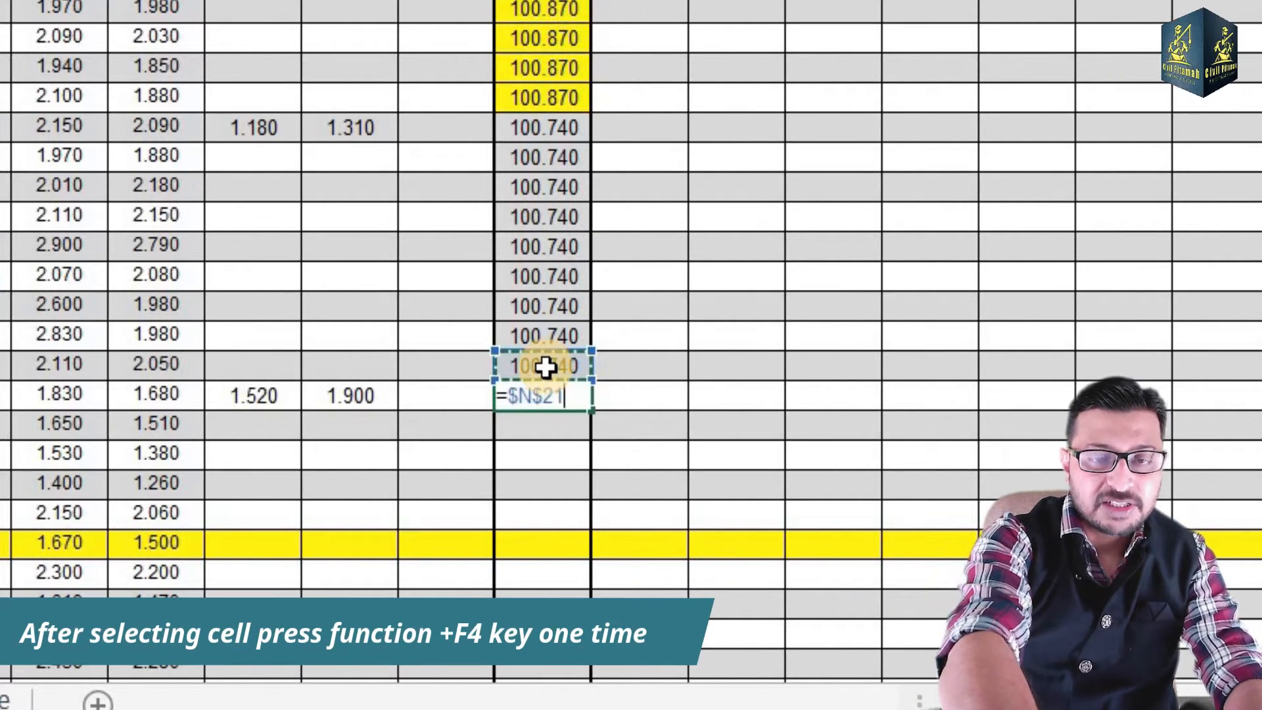
type("-")
left_click(362, 391)
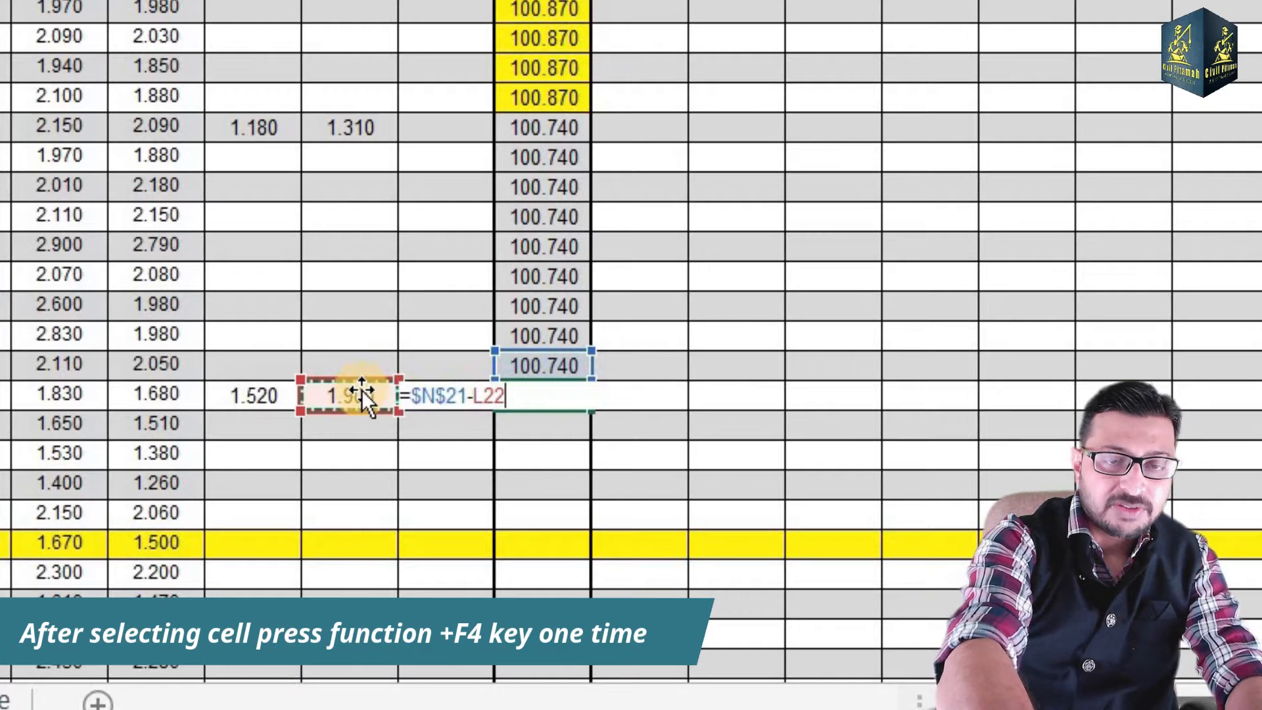
key("F4")
type("+")
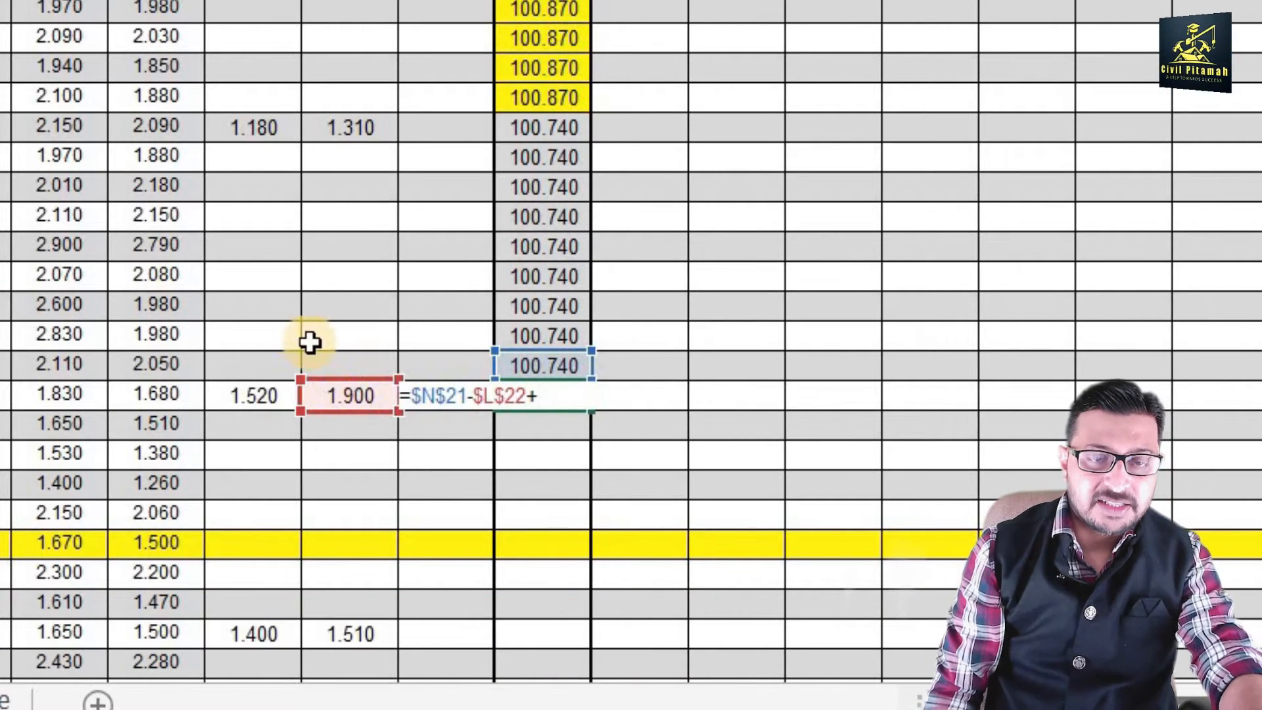
left_click(249, 400)
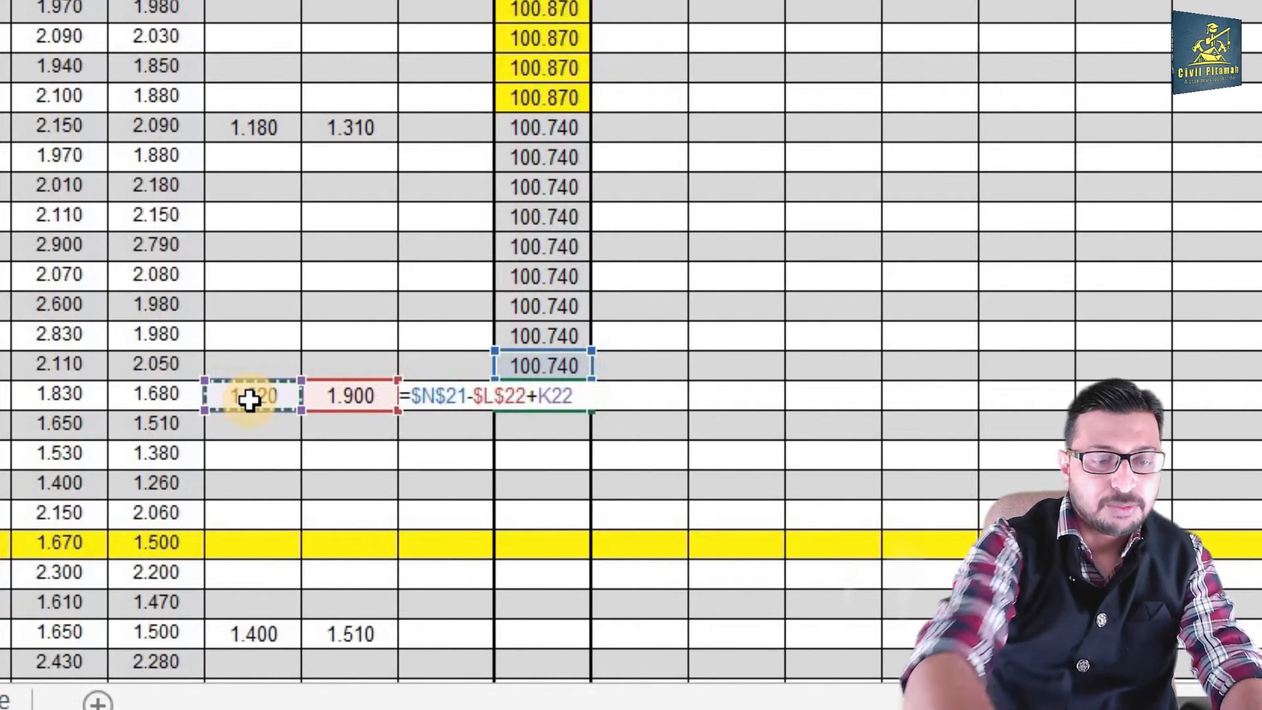
key("F4")
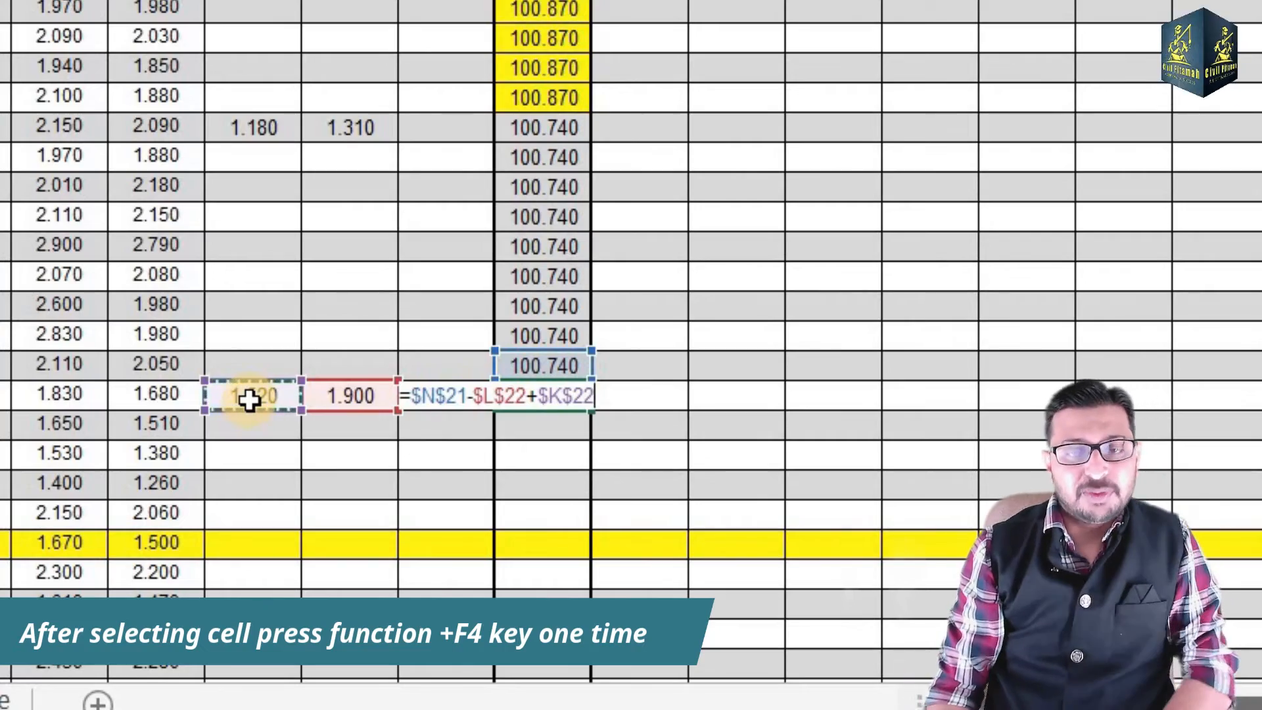
key("Return")
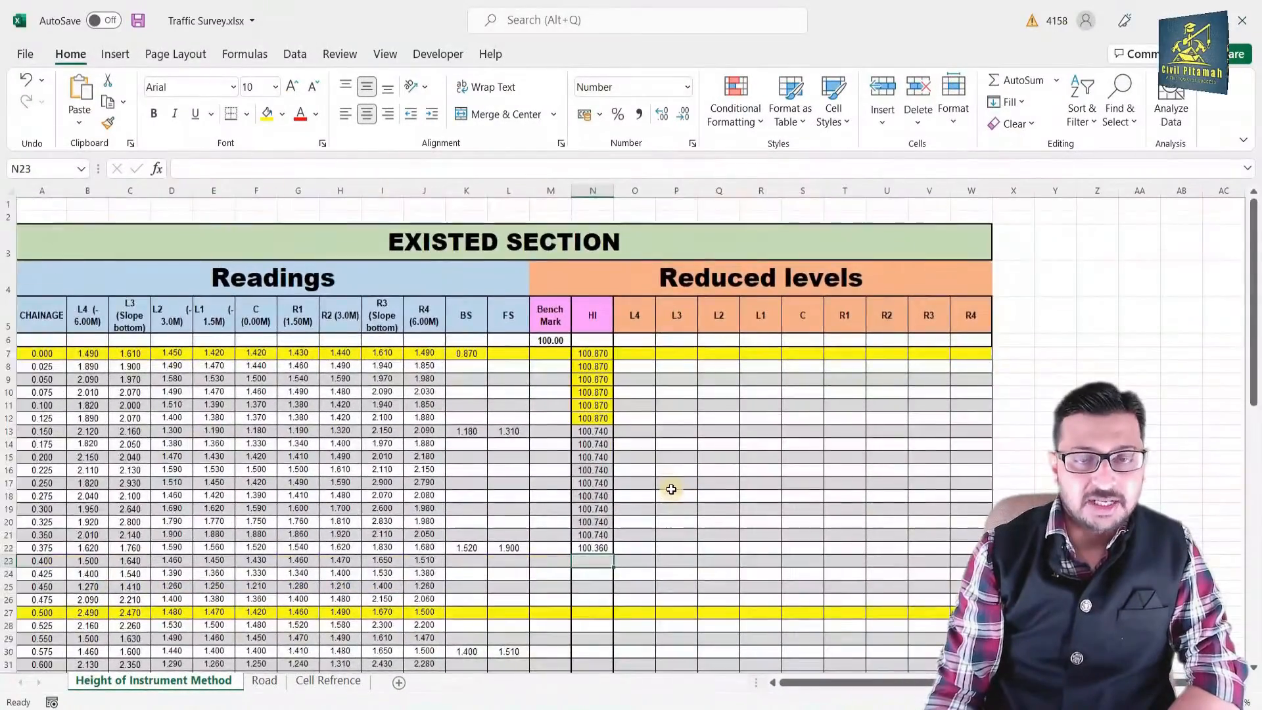
- Fill the HI formula from N22 down through N29, the row before the next BS and FS readings
scroll(671, 489, "down", 4)
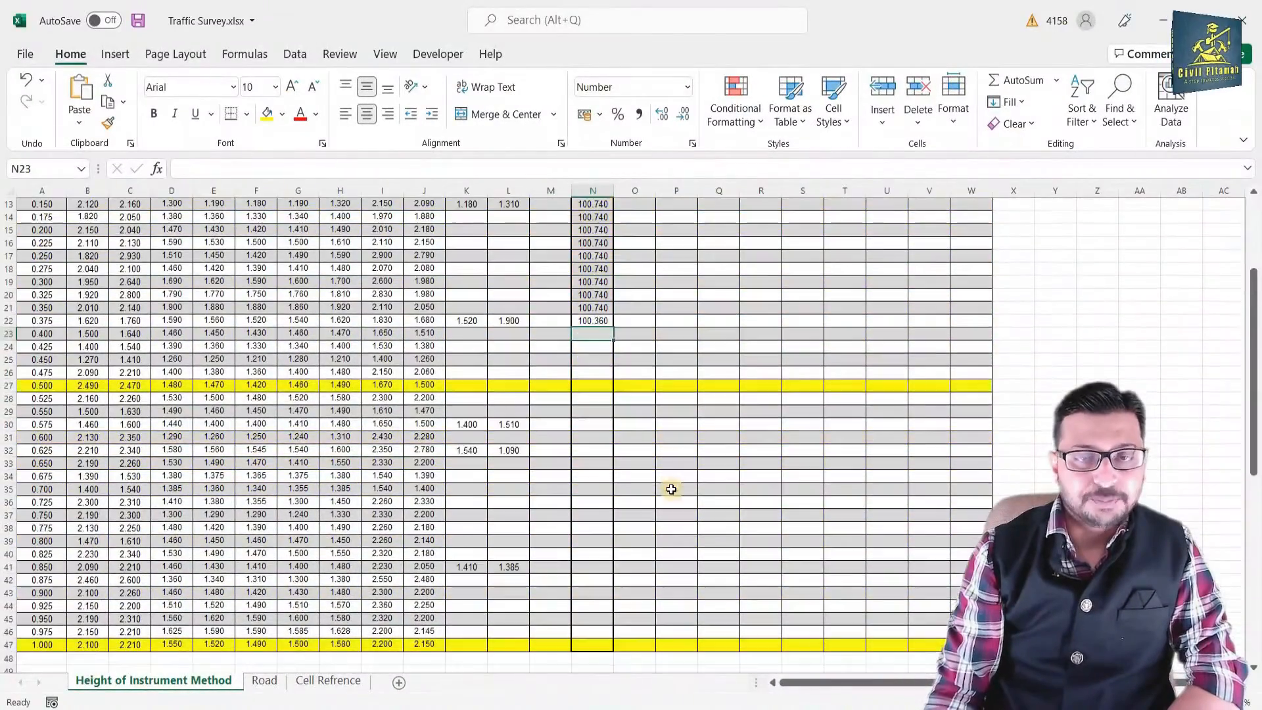
left_click(610, 323)
left_click_drag(613, 326, 605, 414)
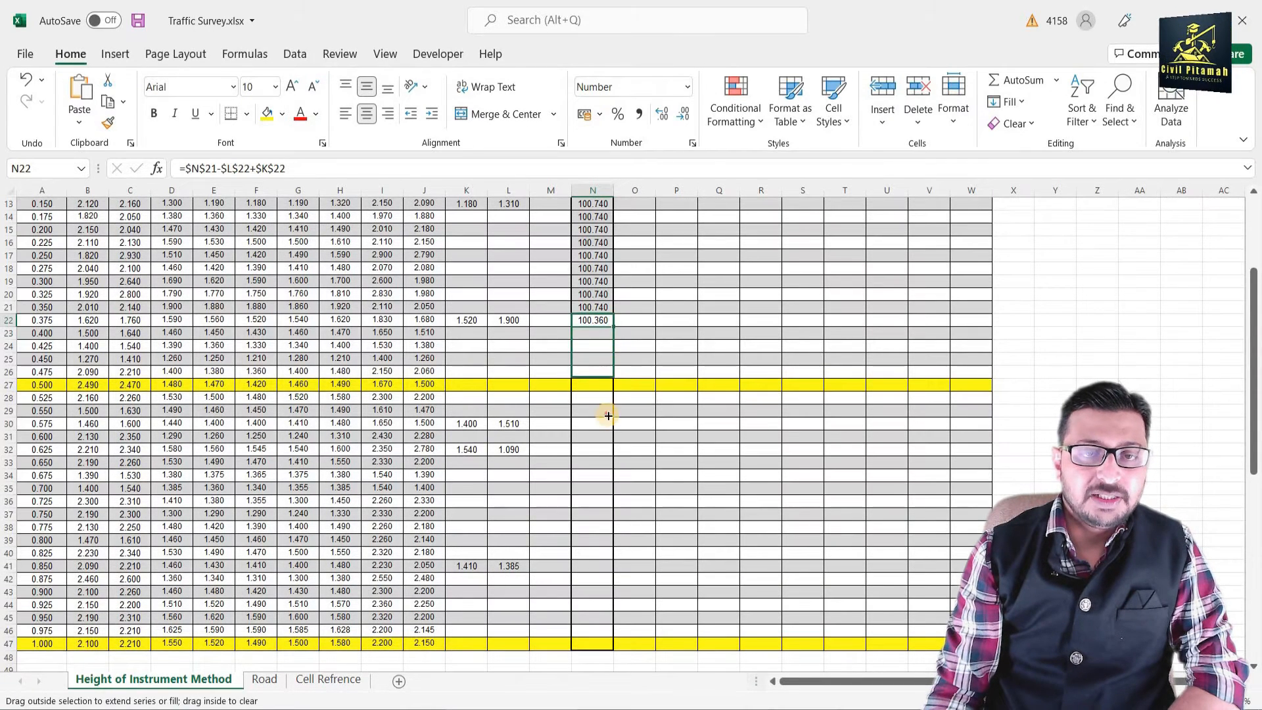
left_click(676, 467)
- Enter =$N$29-$L$30+$K$30 as the HI formula in N30 and fill it down to N31
left_click(579, 426)
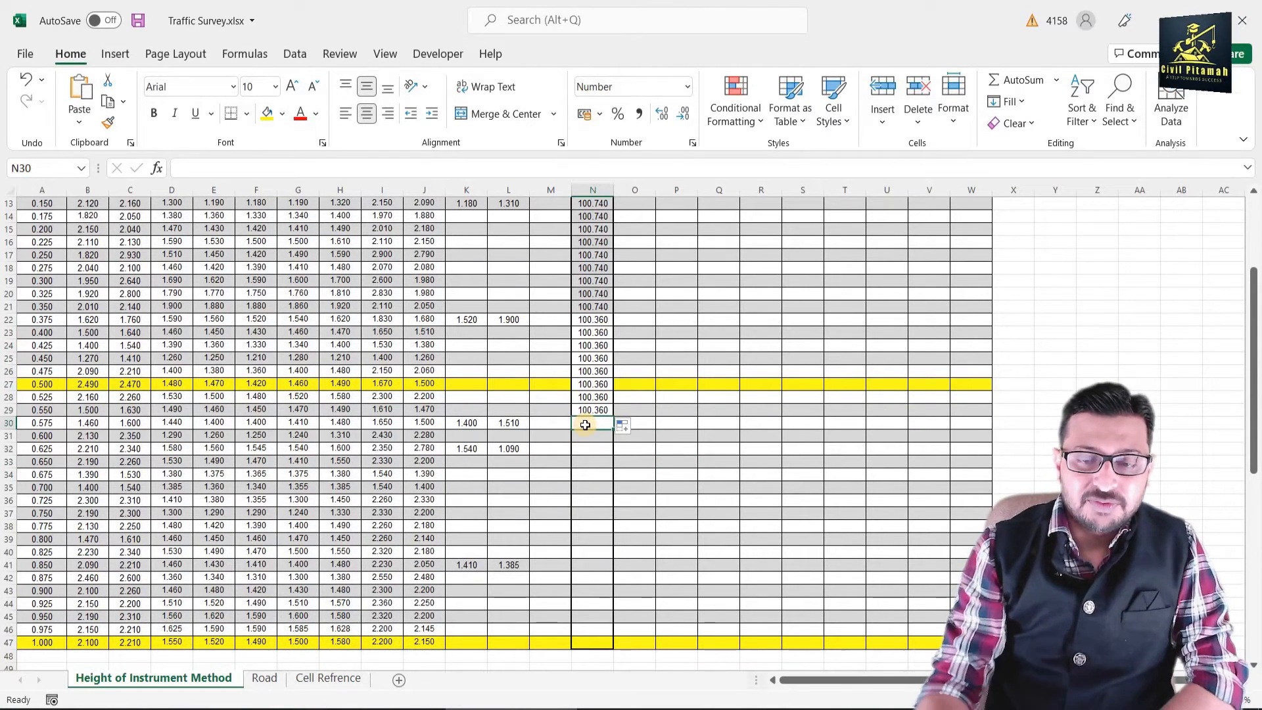
type("=")
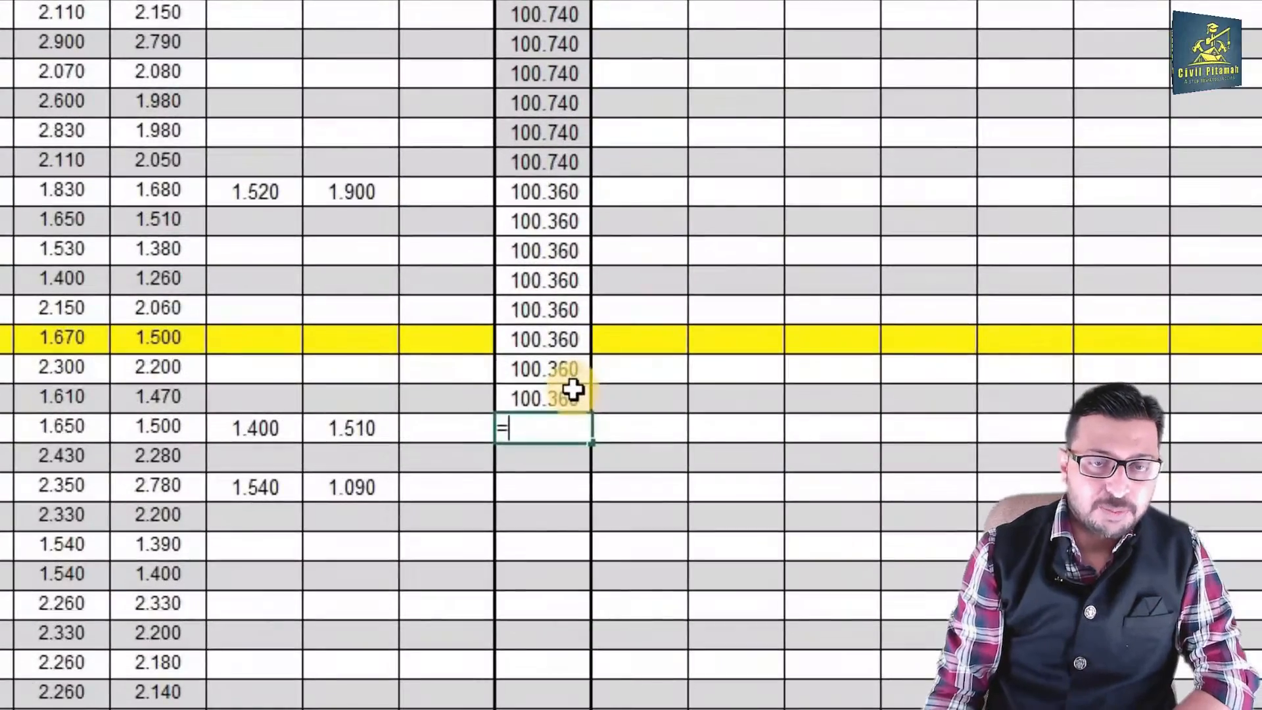
left_click(575, 394)
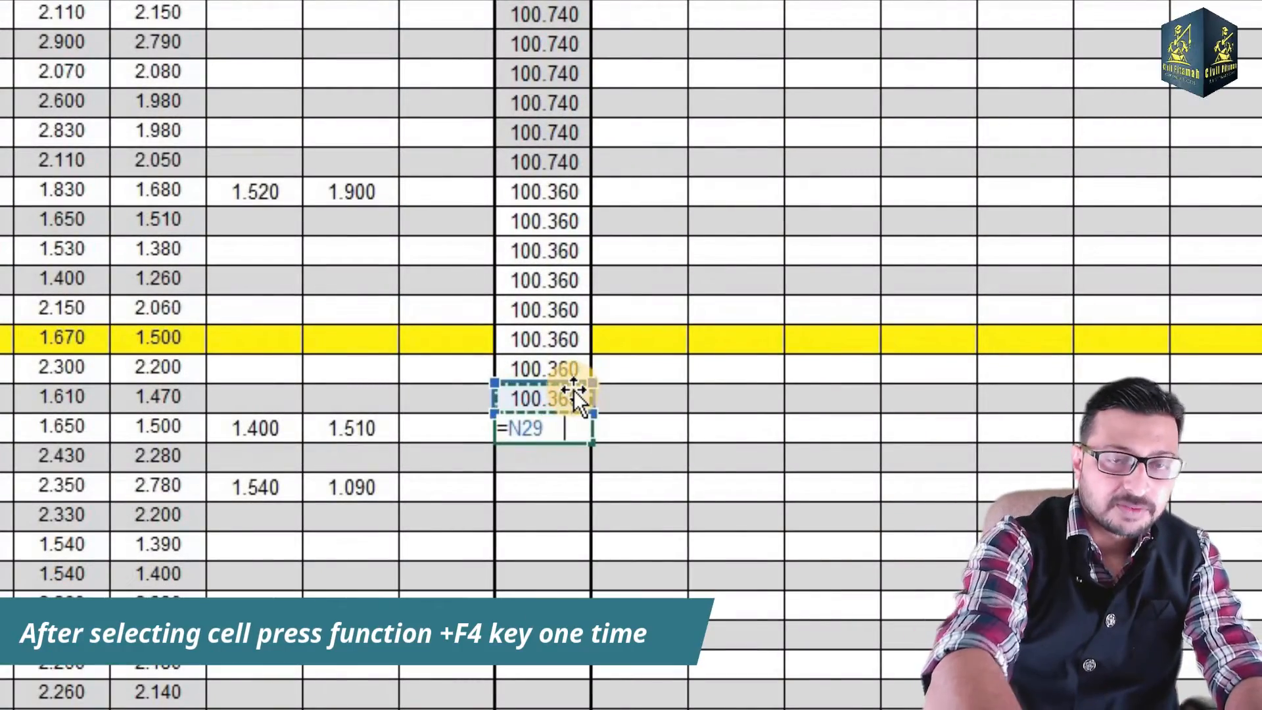
key("F4")
type("-")
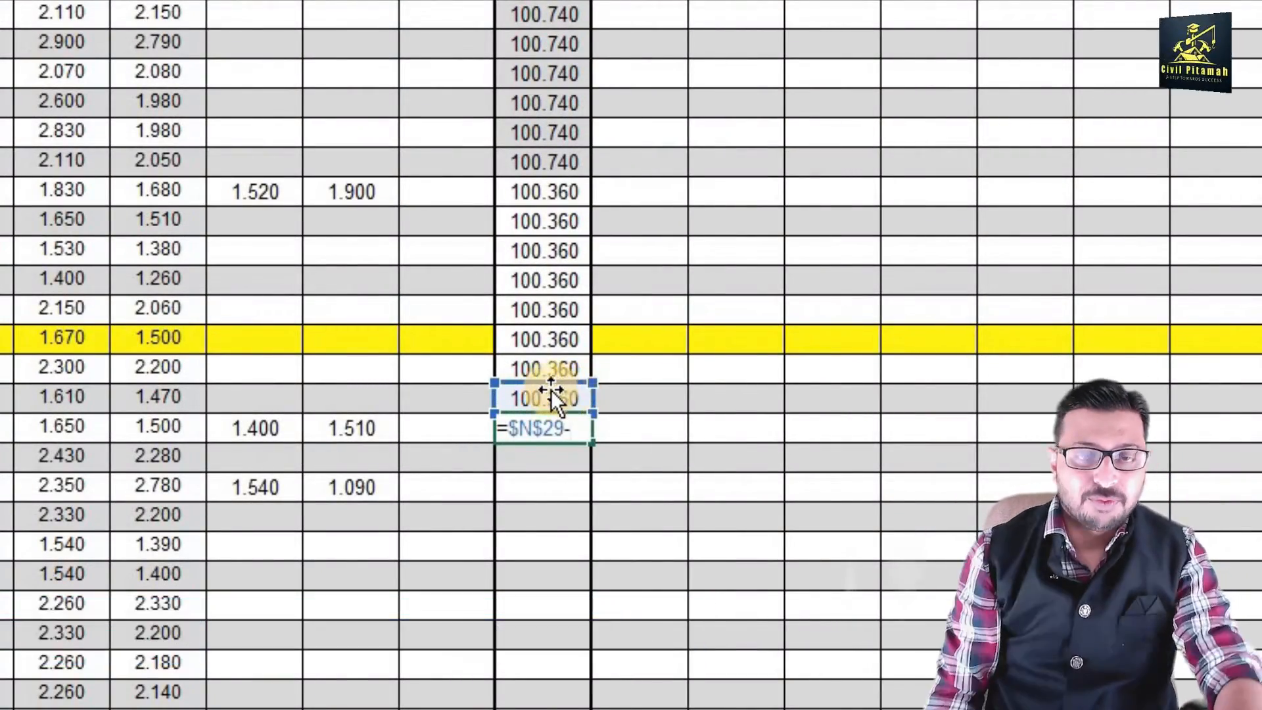
left_click(354, 435)
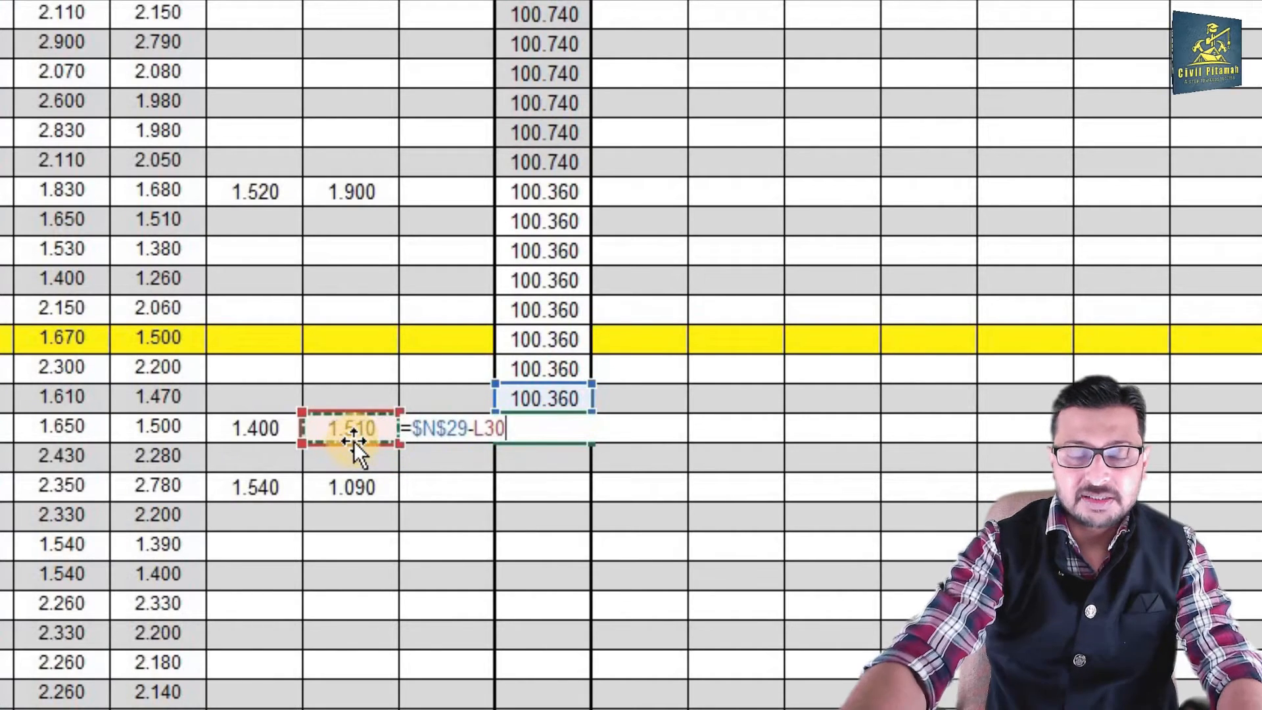
key("Return")
left_click(604, 423)
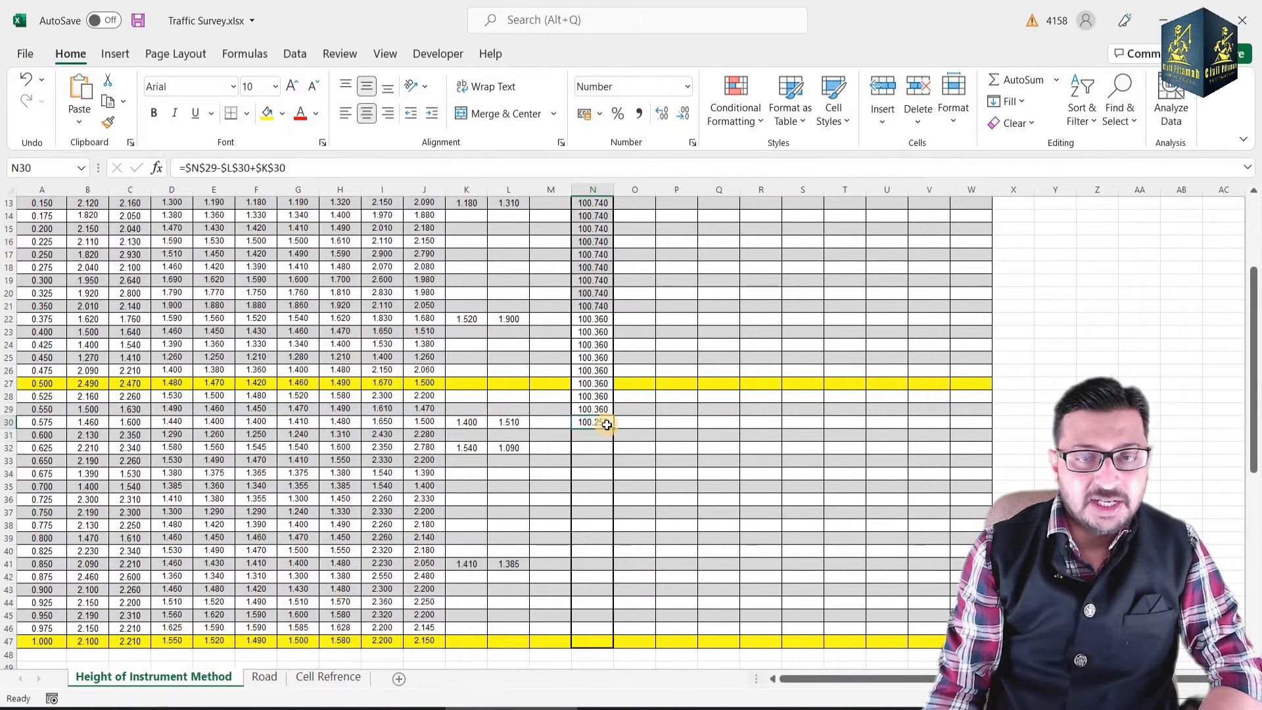
left_click_drag(611, 431, 601, 439)
- Enter =$N$31-$L$32+$K$32 as the HI formula in N32 for chainage 0.625 and fill it down through N40
left_click(592, 450)
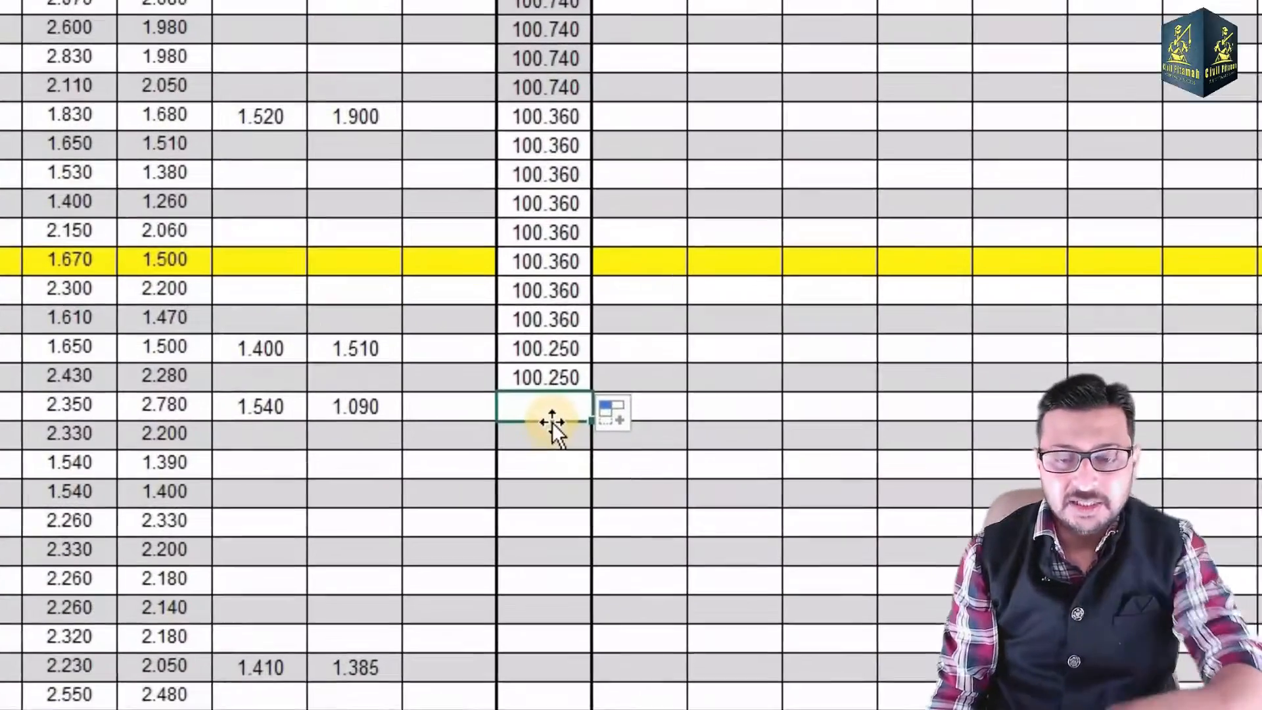
type("=")
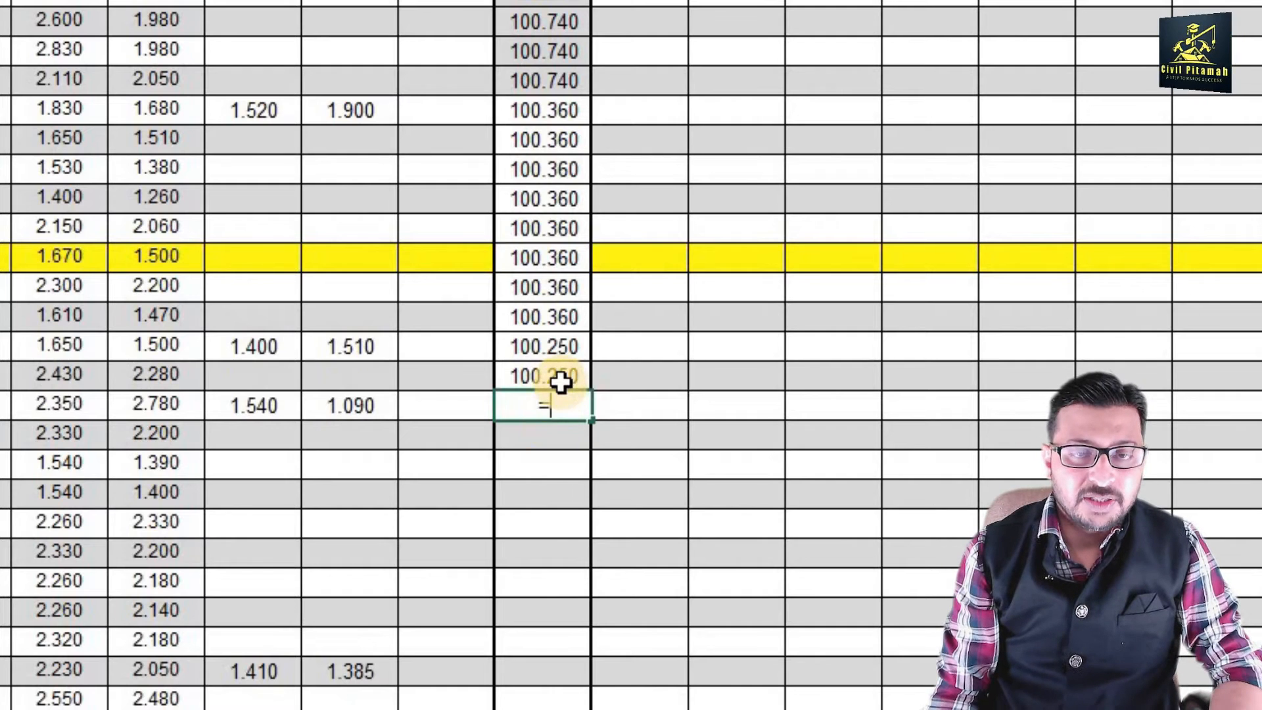
left_click(560, 382)
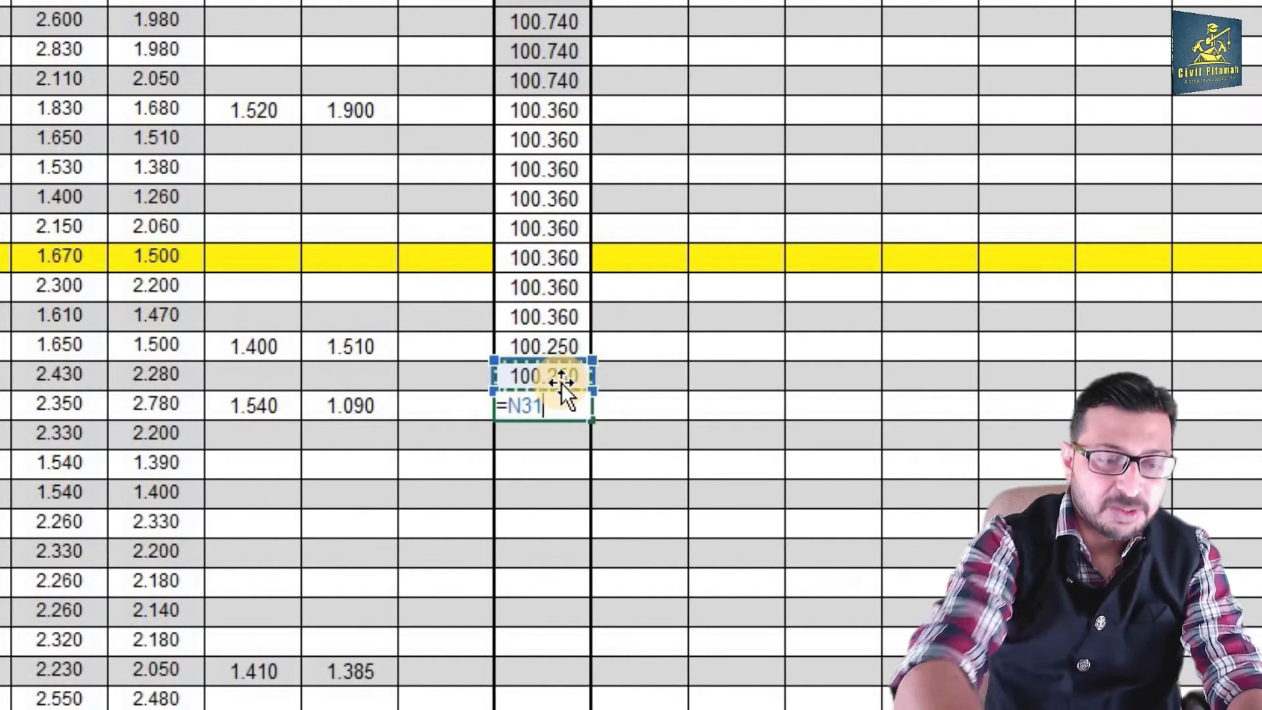
key("F4")
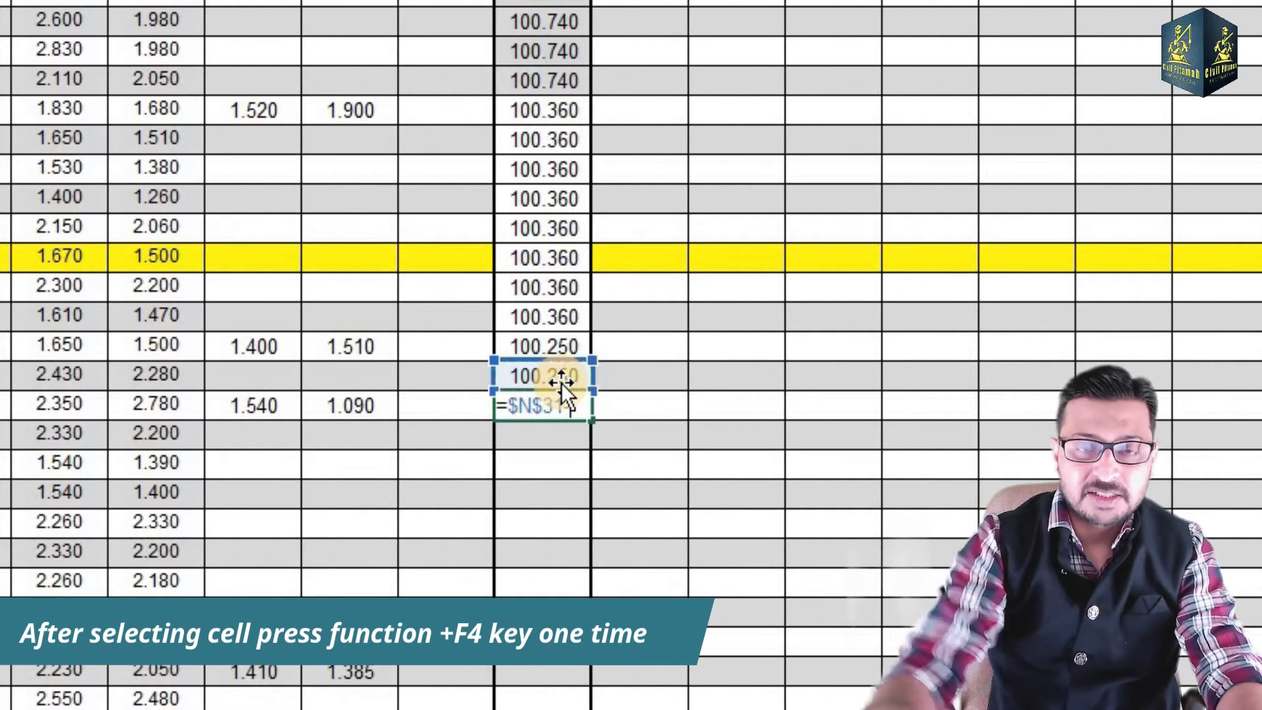
type("-")
left_click(337, 393)
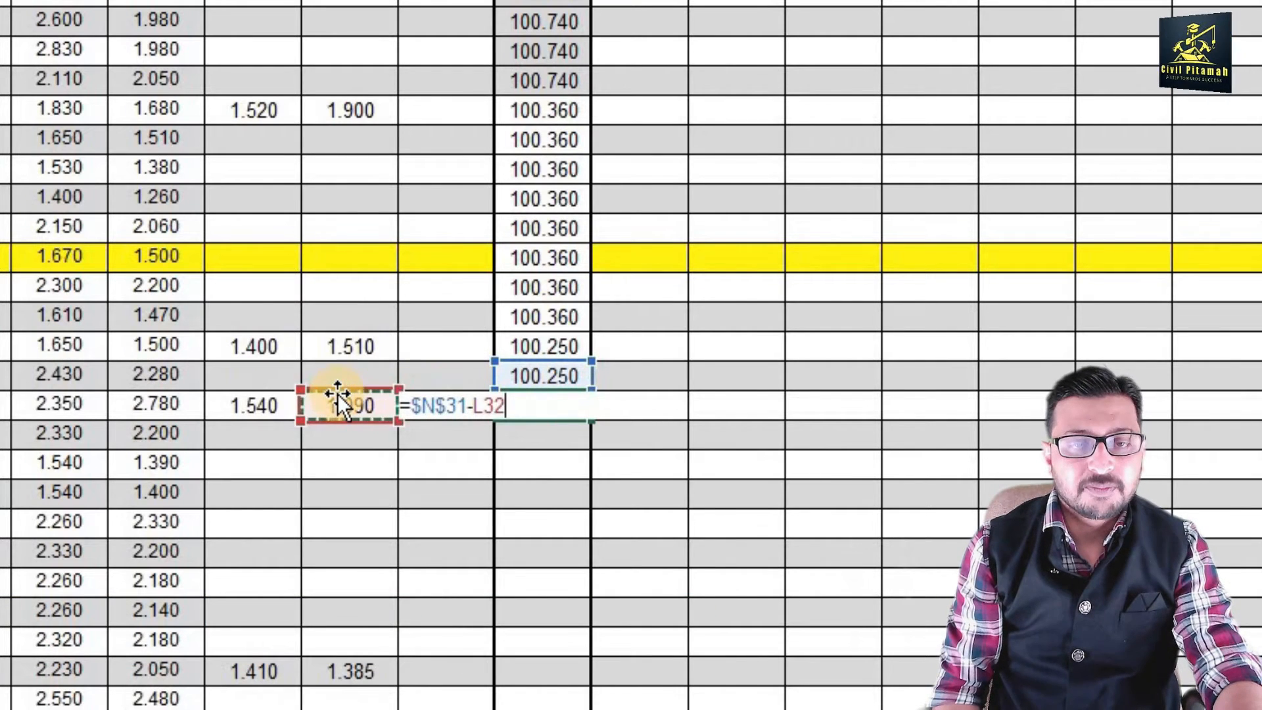
key("F4")
type("+")
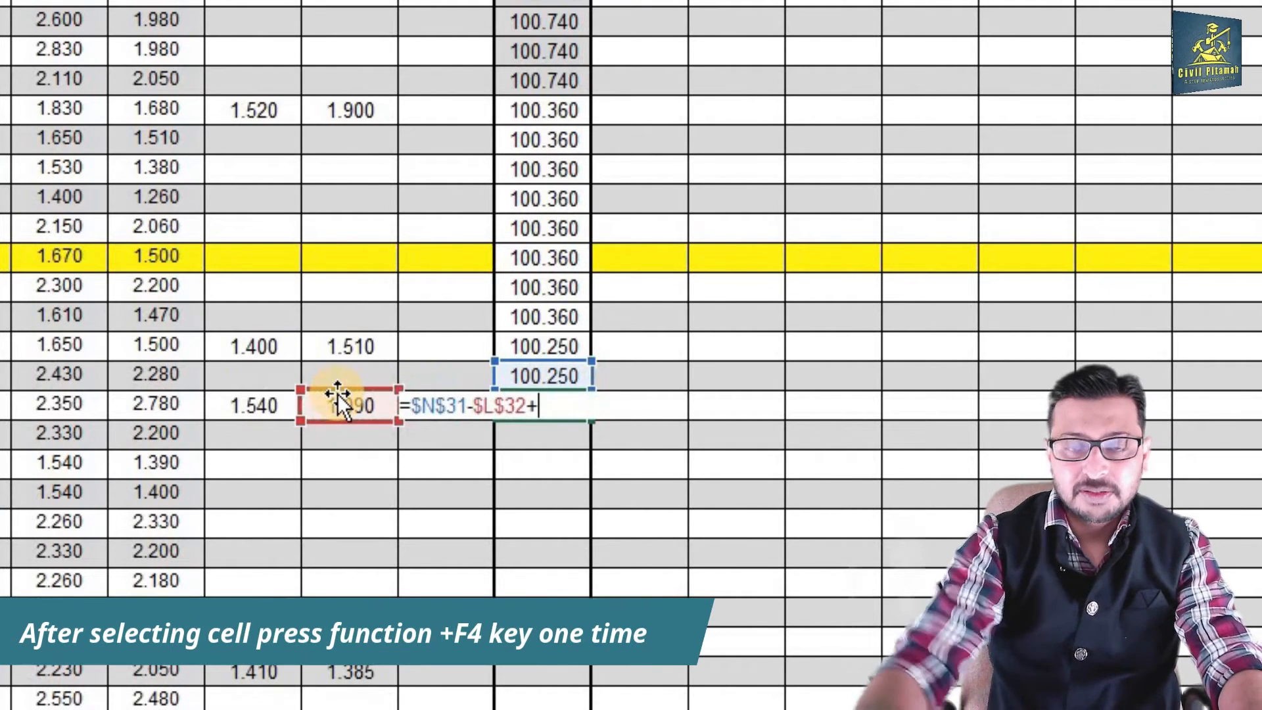
left_click(263, 409)
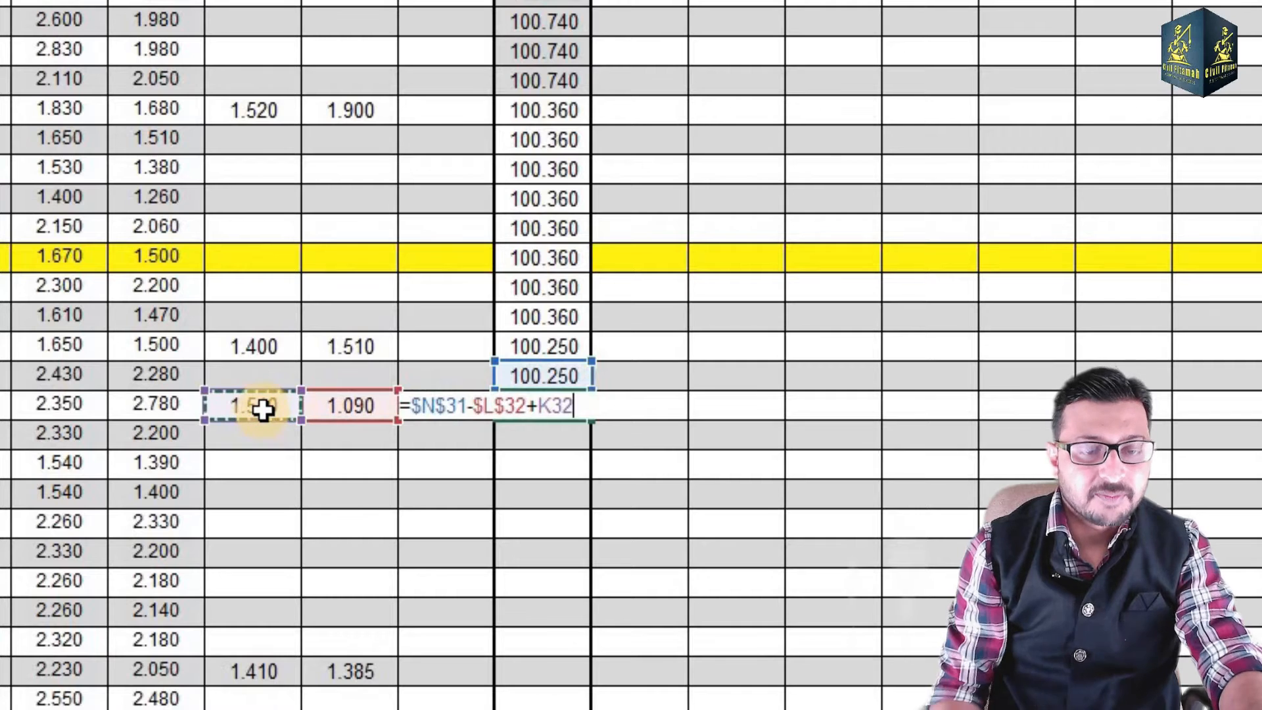
key("F4")
key("Return")
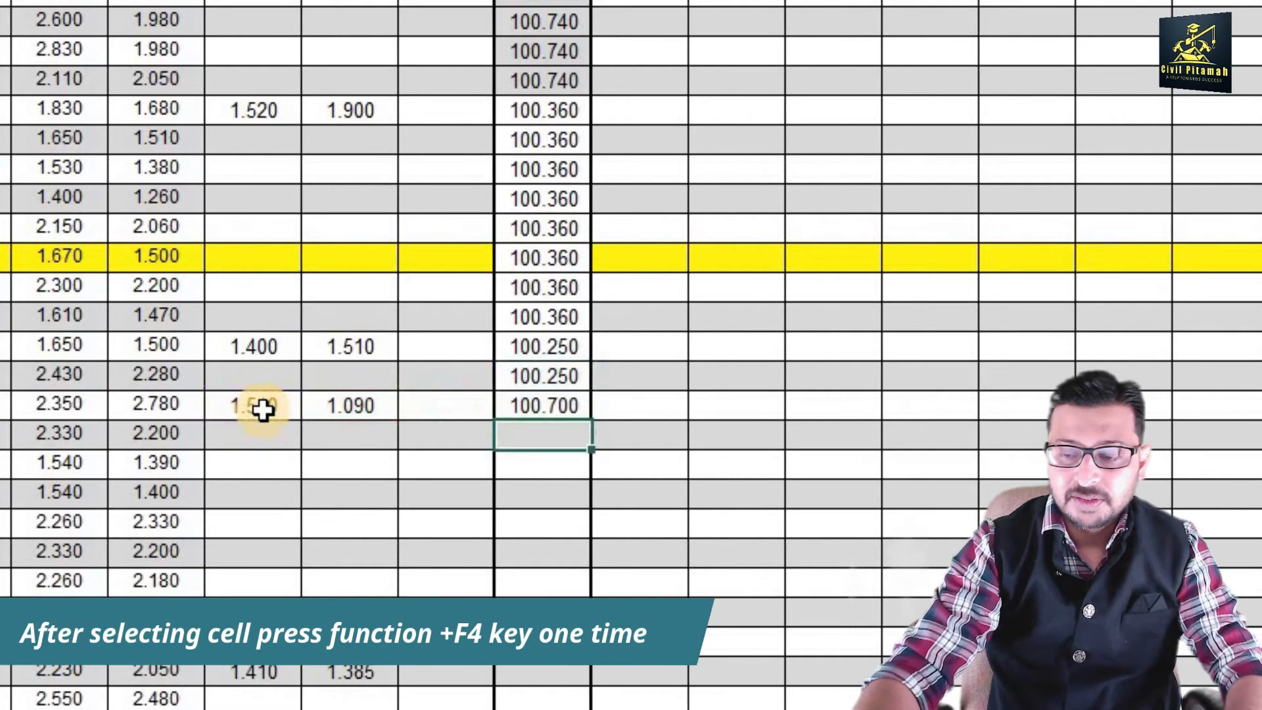
left_click(570, 412)
left_click_drag(589, 424, 570, 665)
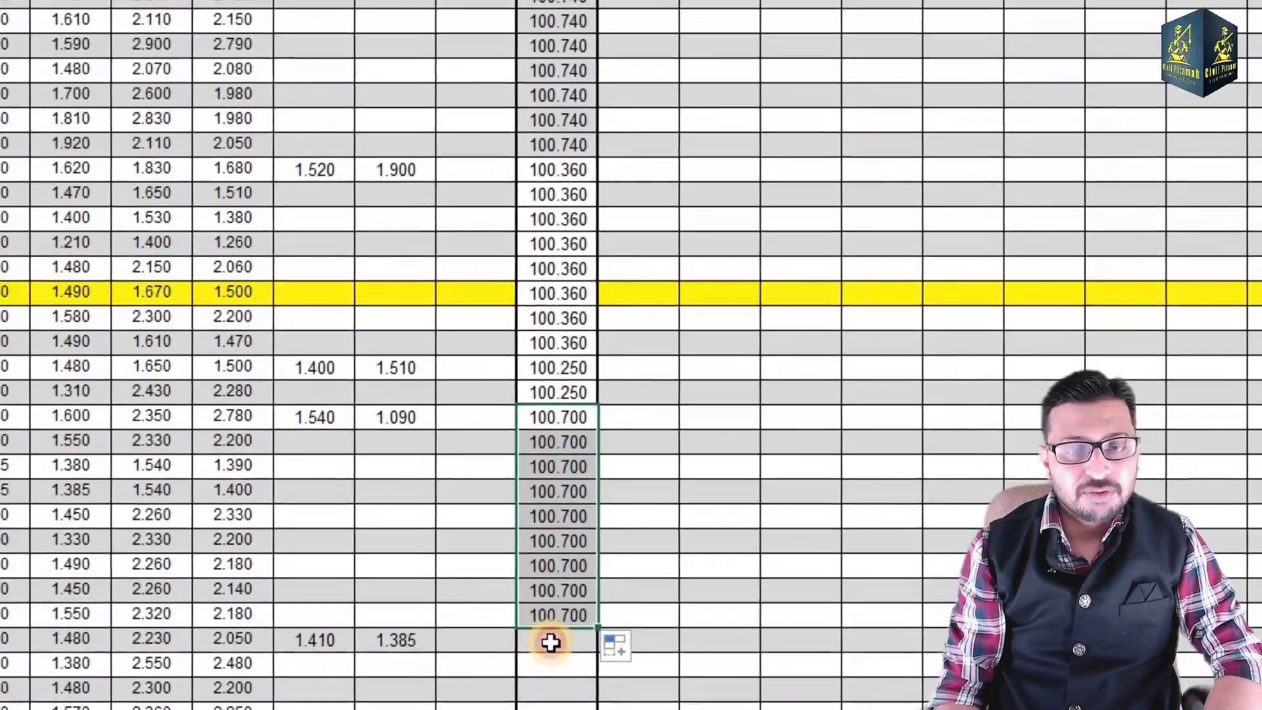
- Enter =$N$40-$L$41+$K$41 as the HI formula in N41 for chainage 0.850 and fill it down through N47
left_click(538, 678)
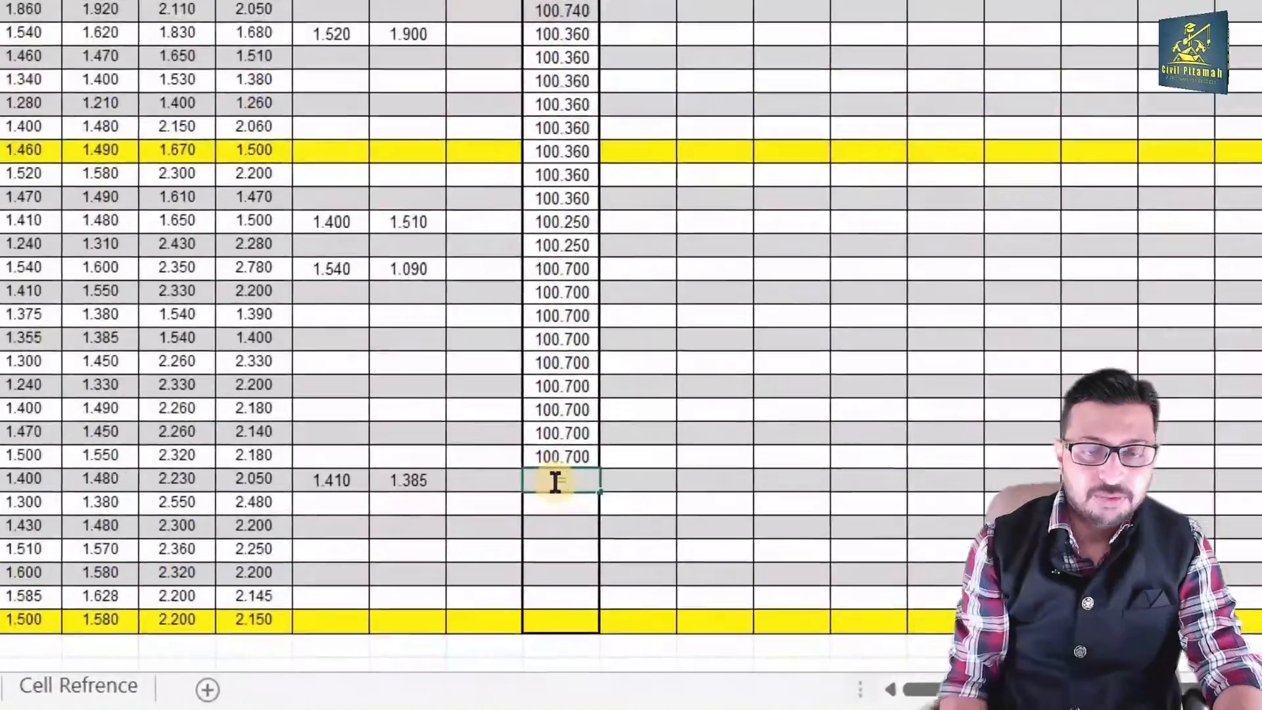
type("=")
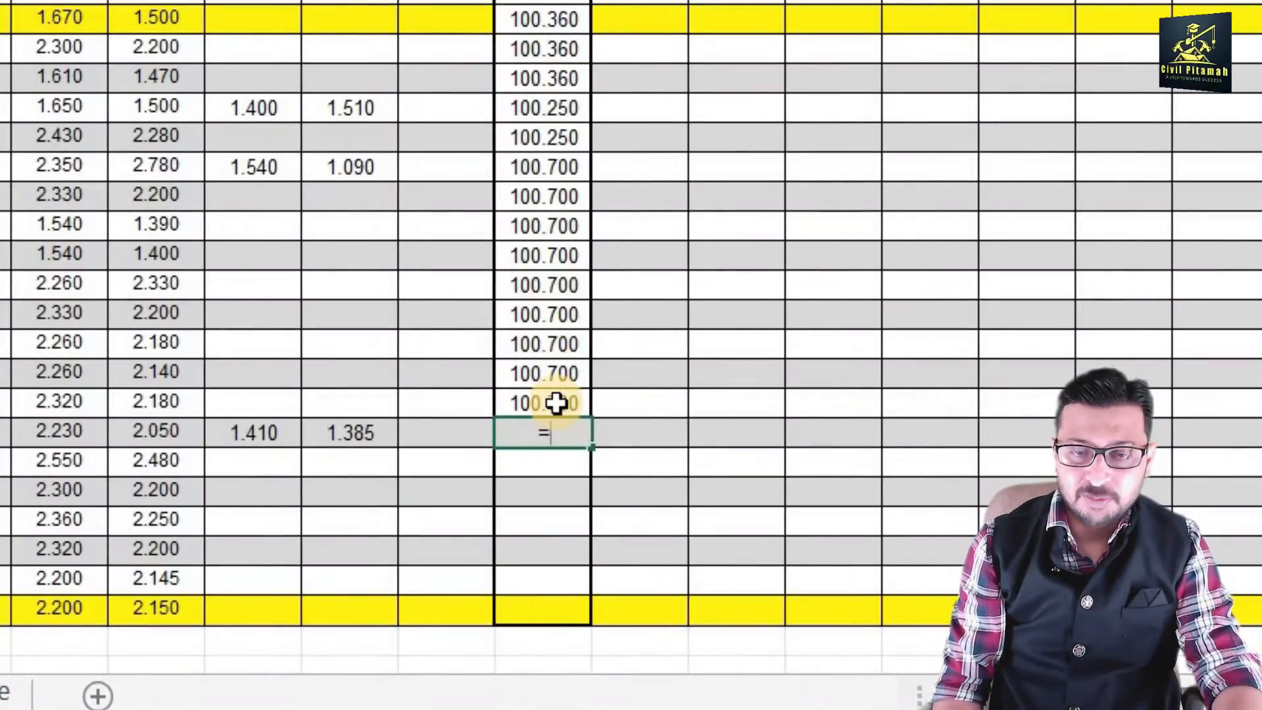
left_click(556, 403)
key("F4")
type("-")
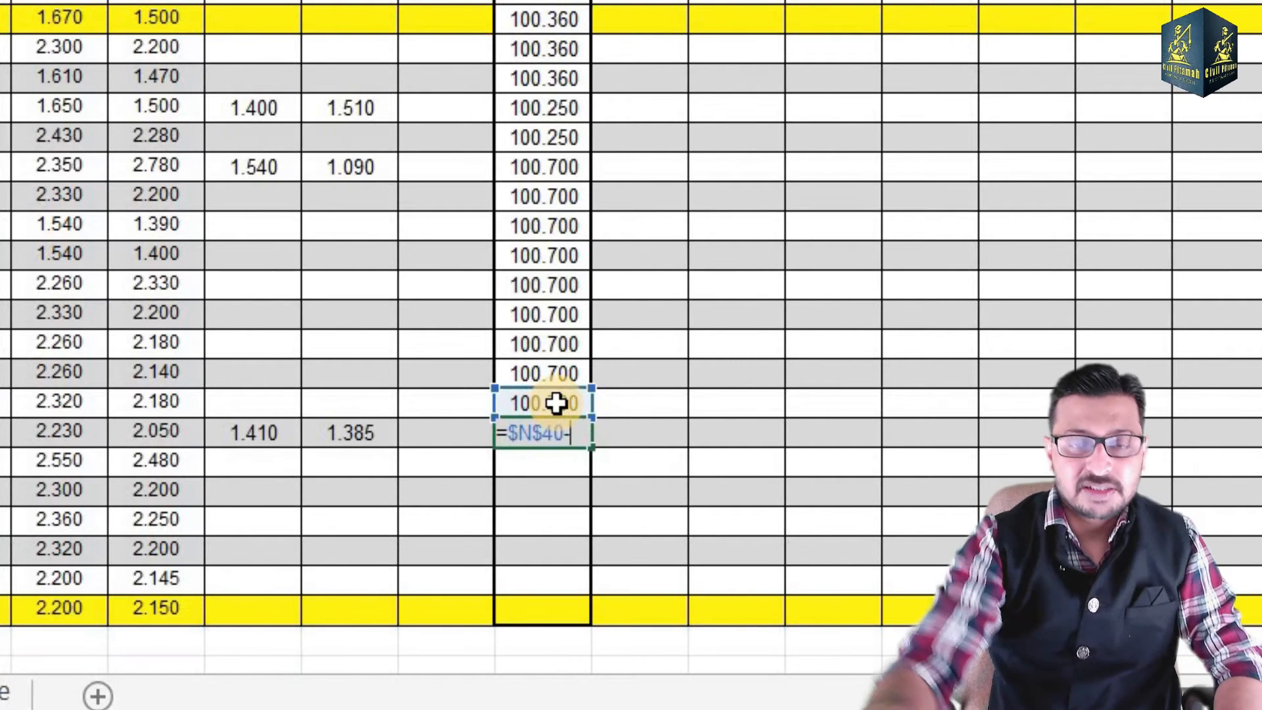
left_click(377, 427)
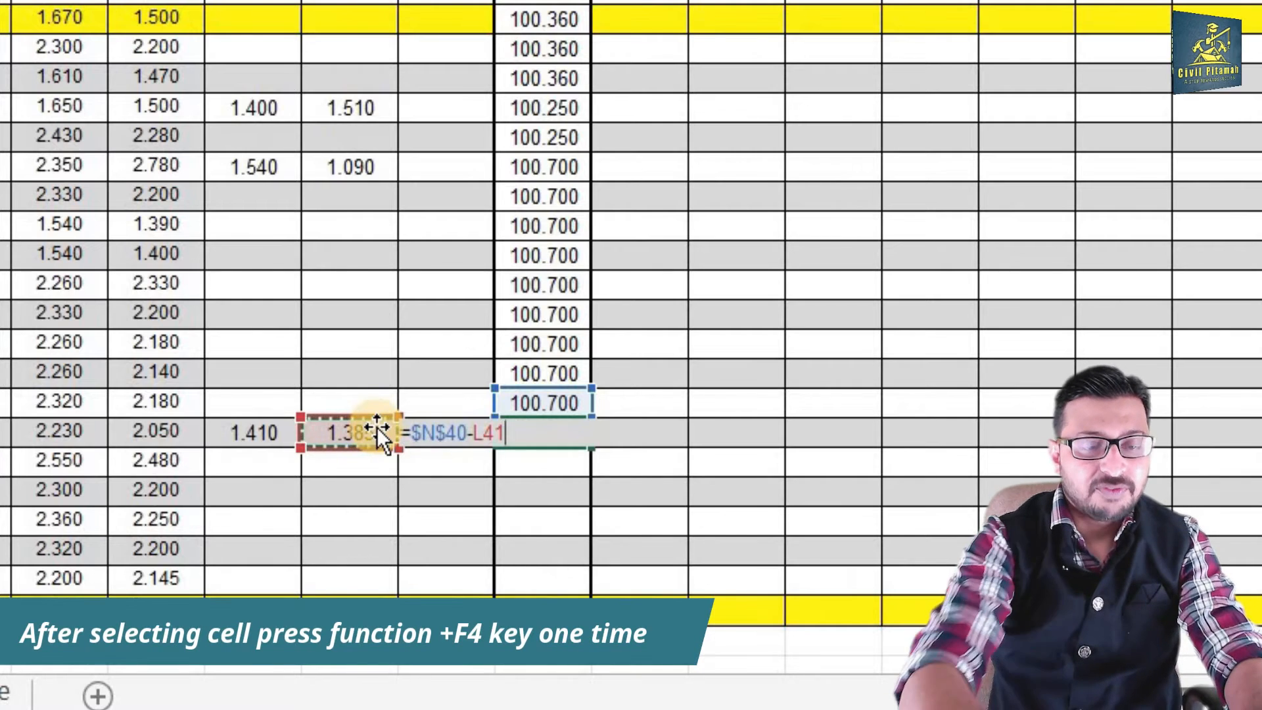
key("F4")
type("+")
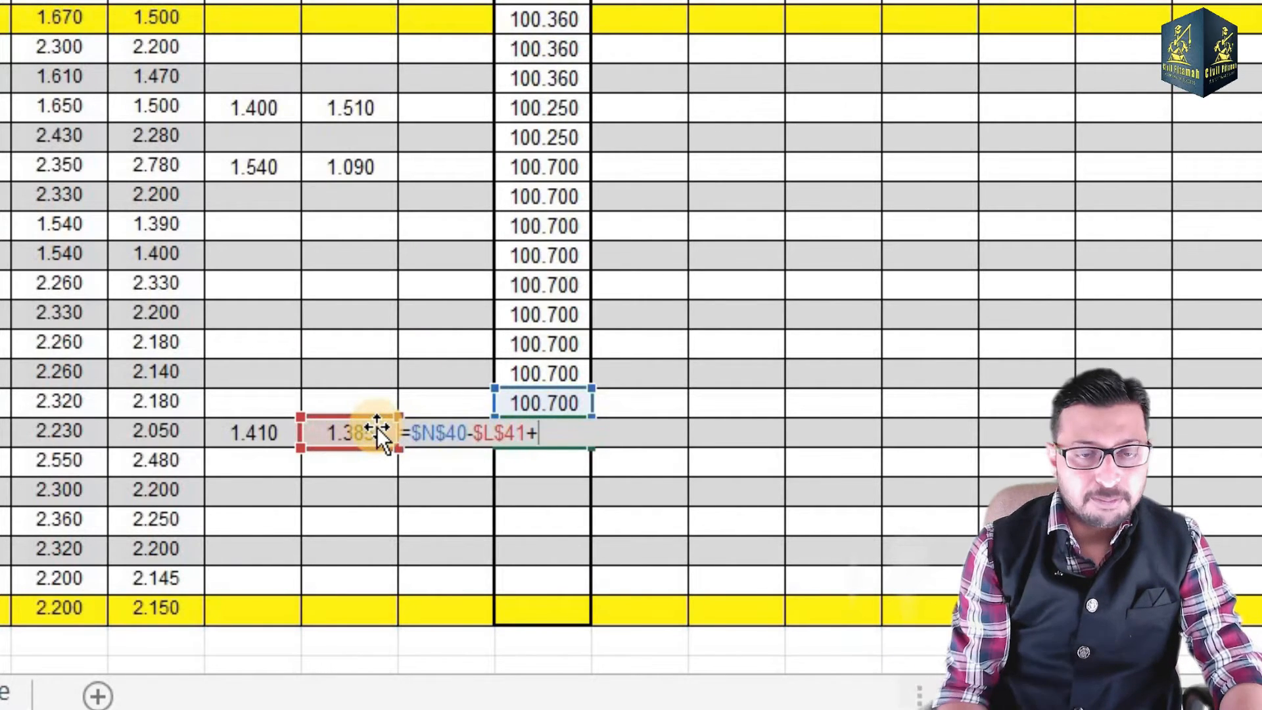
left_click(250, 437)
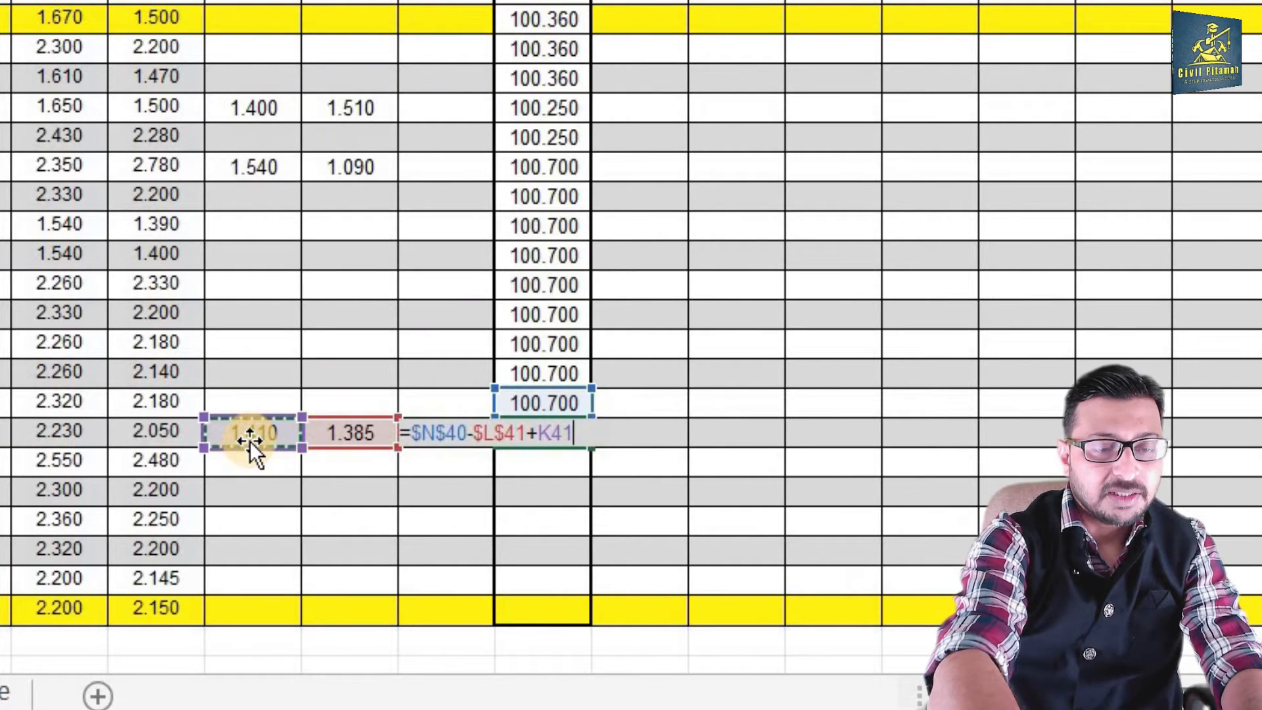
key("F4")
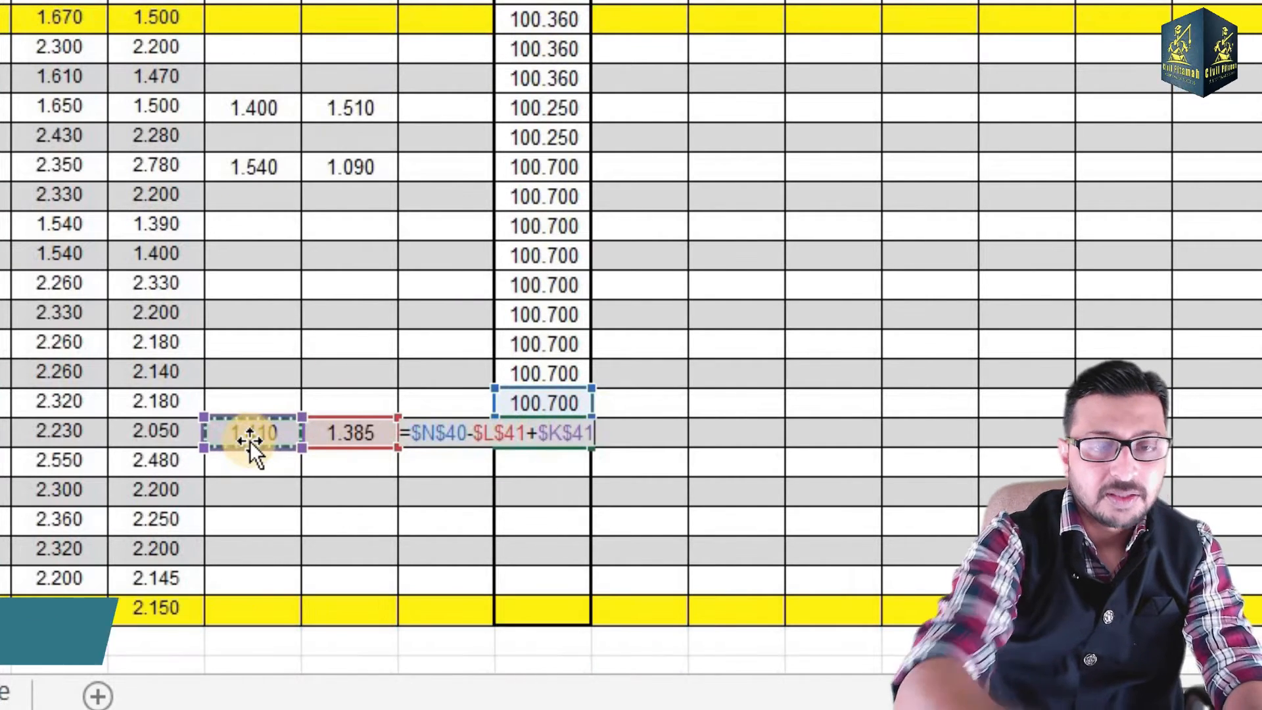
key("Return")
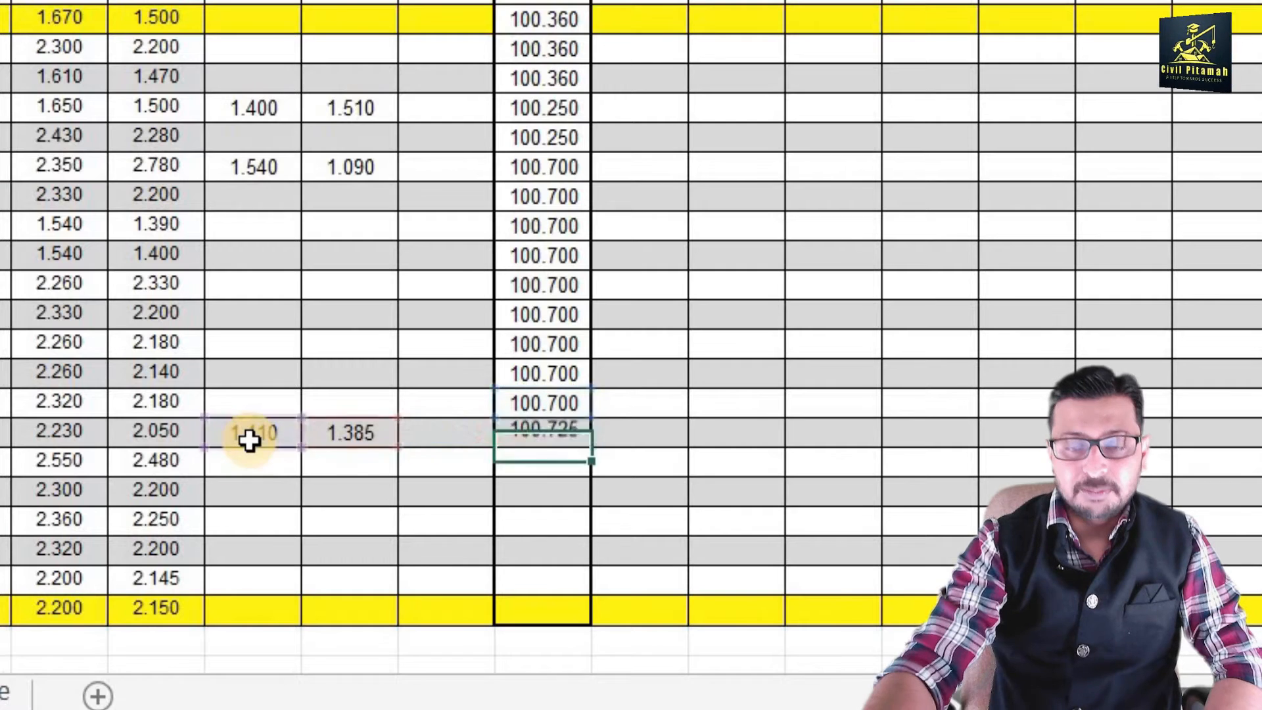
left_click(558, 432)
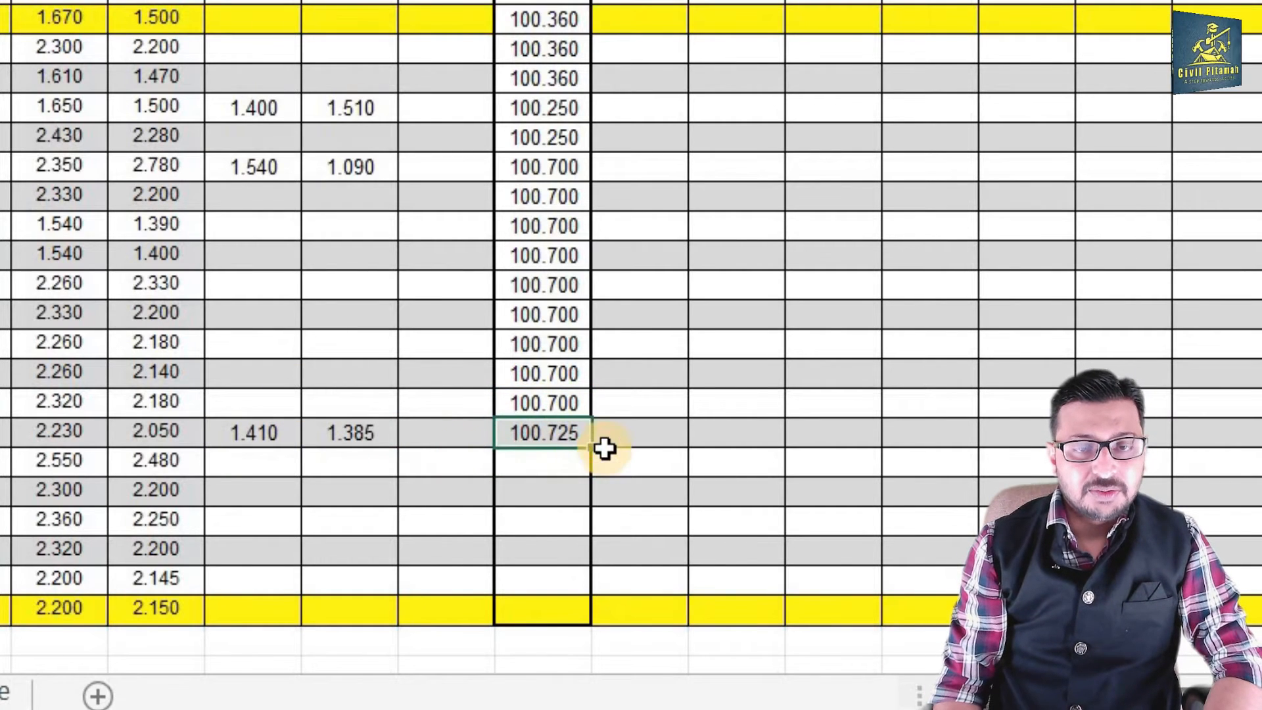
left_click_drag(590, 447, 578, 611)
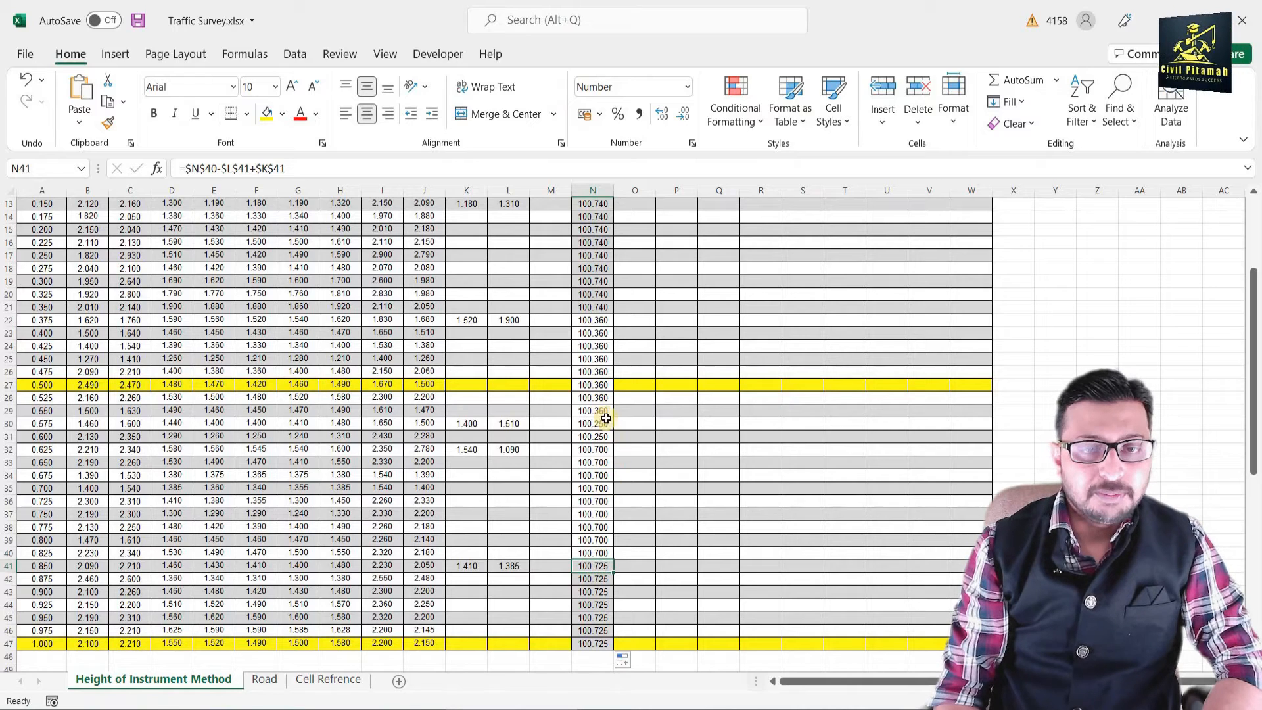
- Review the HI formulas in N32, N30 and N22, where the instrument station changes
left_click(591, 452)
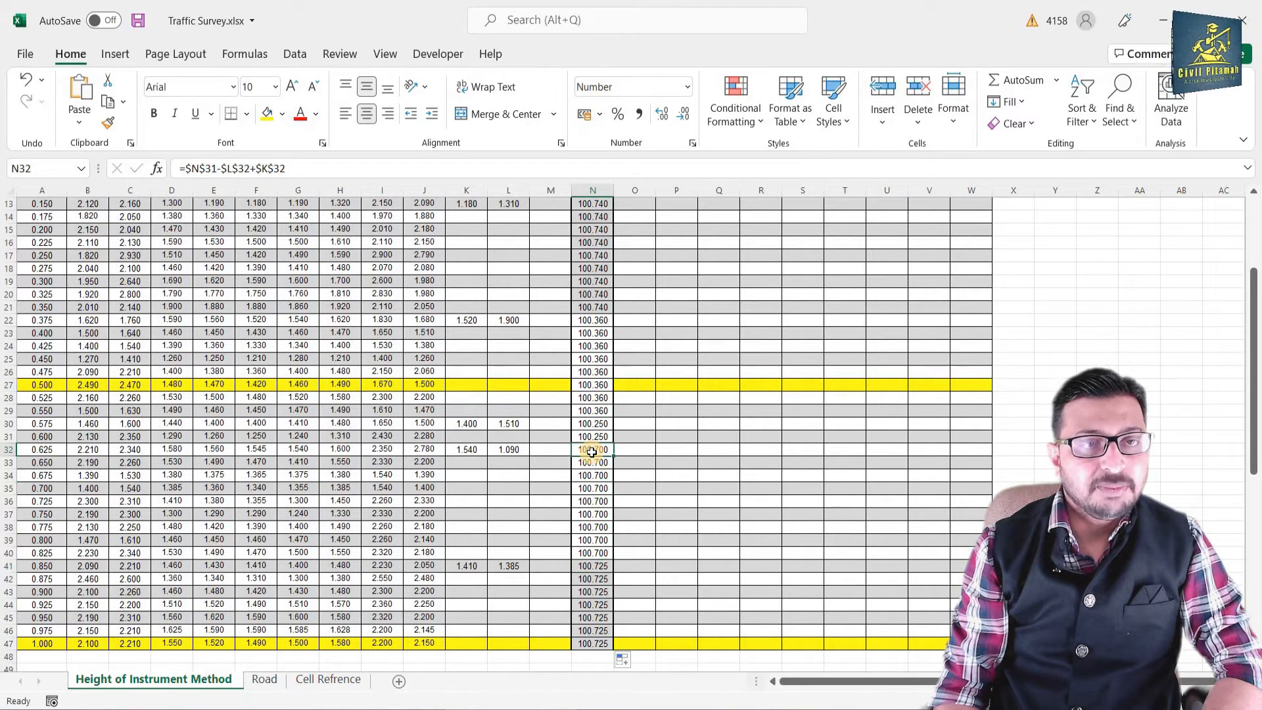
left_click(605, 426)
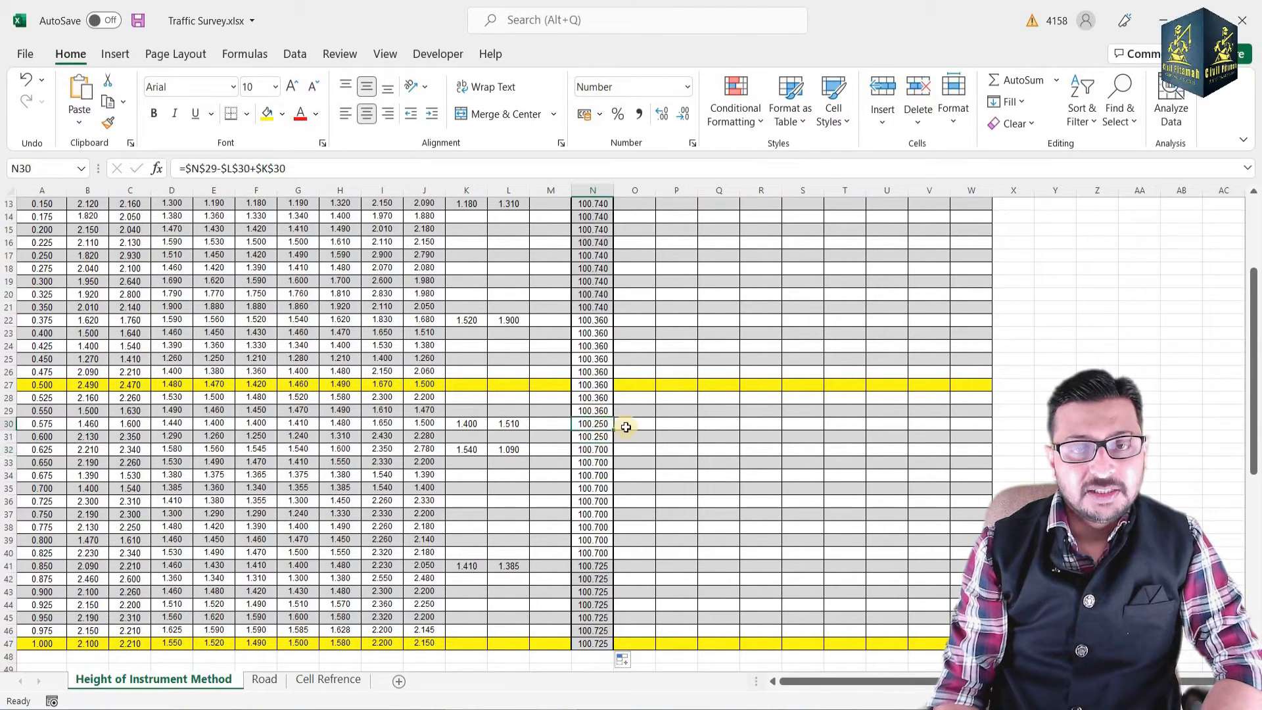
left_click(583, 319)
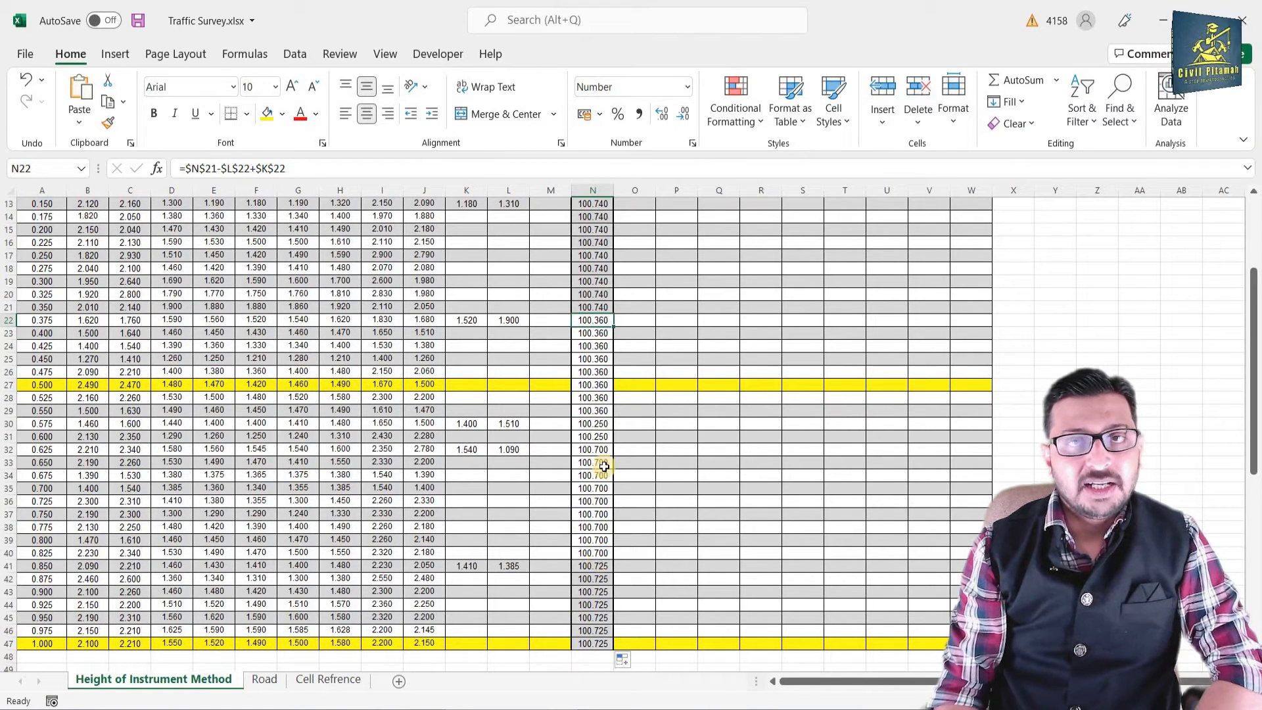
- Start the L4 reduced level formula in O7 for chainage 0.000 with a reference to the HI in N7
scroll(595, 332, "up", 4)
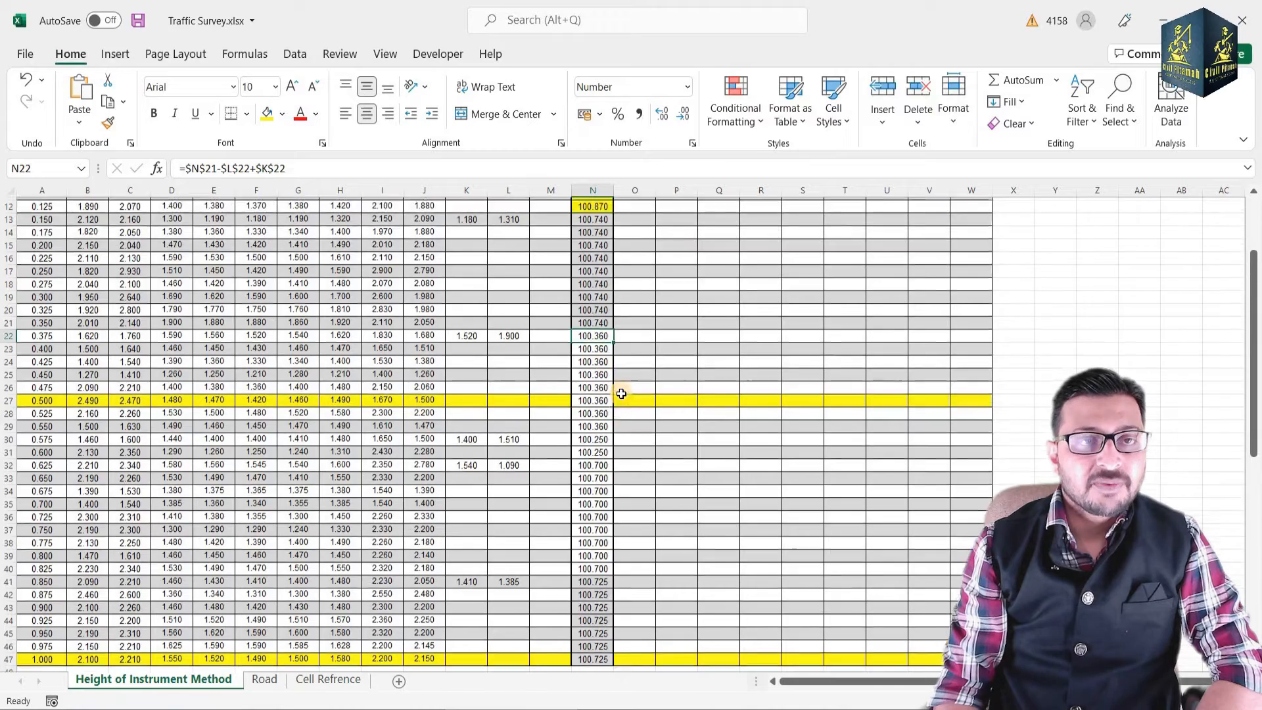
left_click(815, 403)
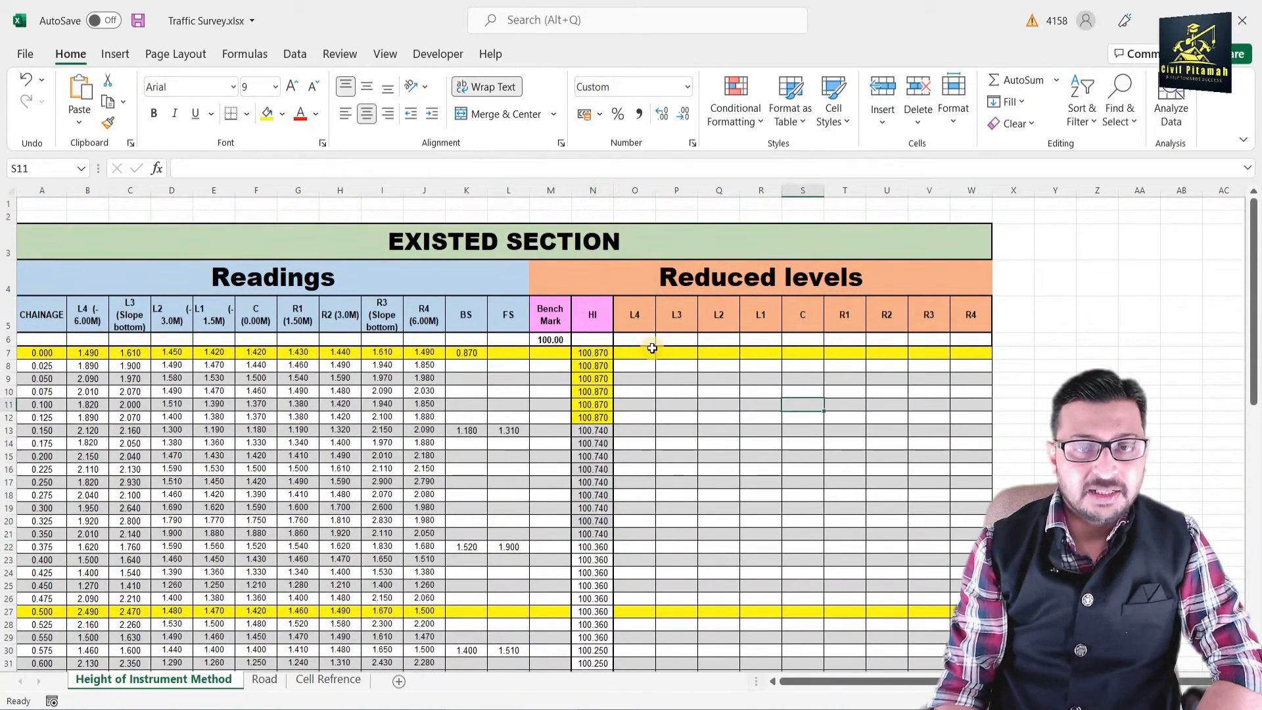
left_click(639, 352)
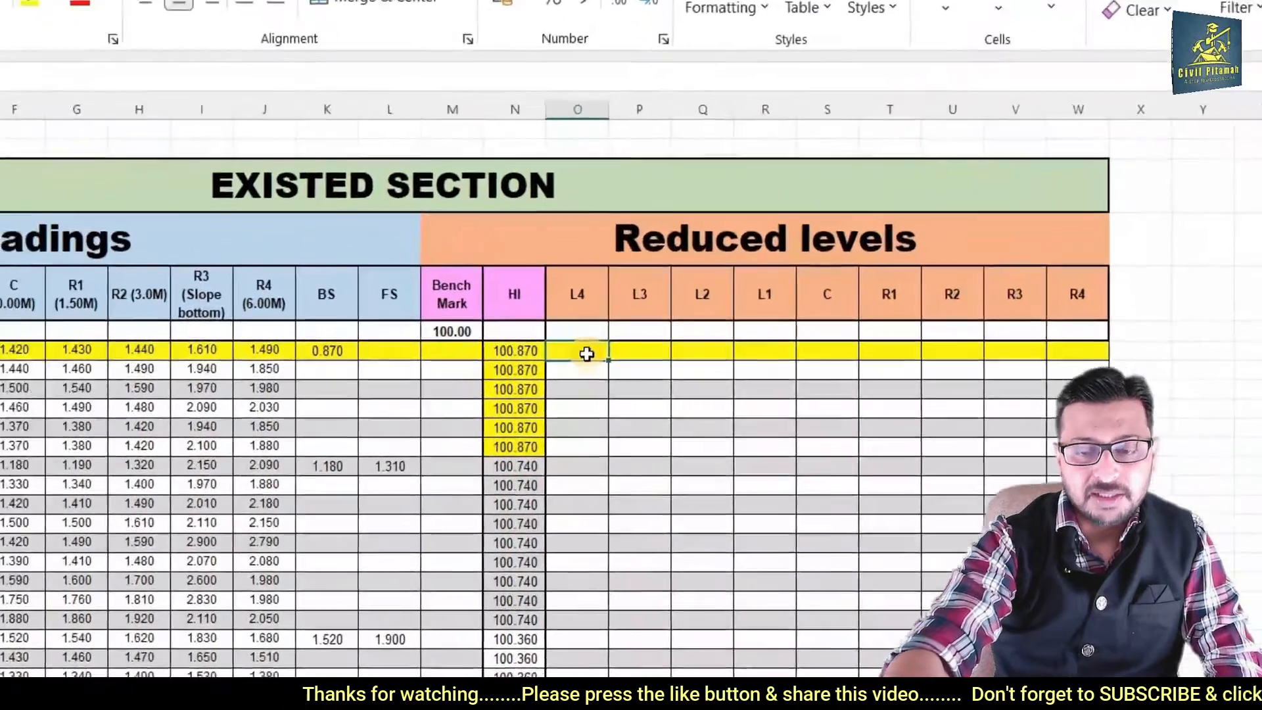
type("=")
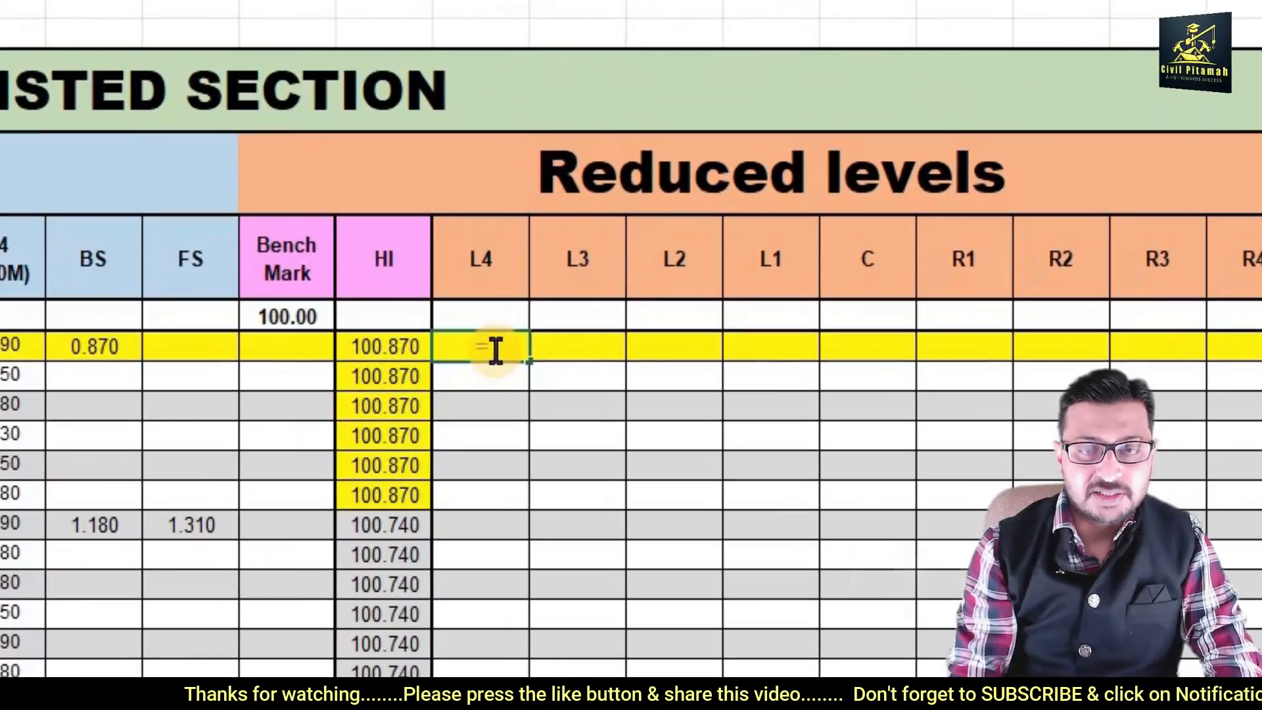
left_click(373, 343)
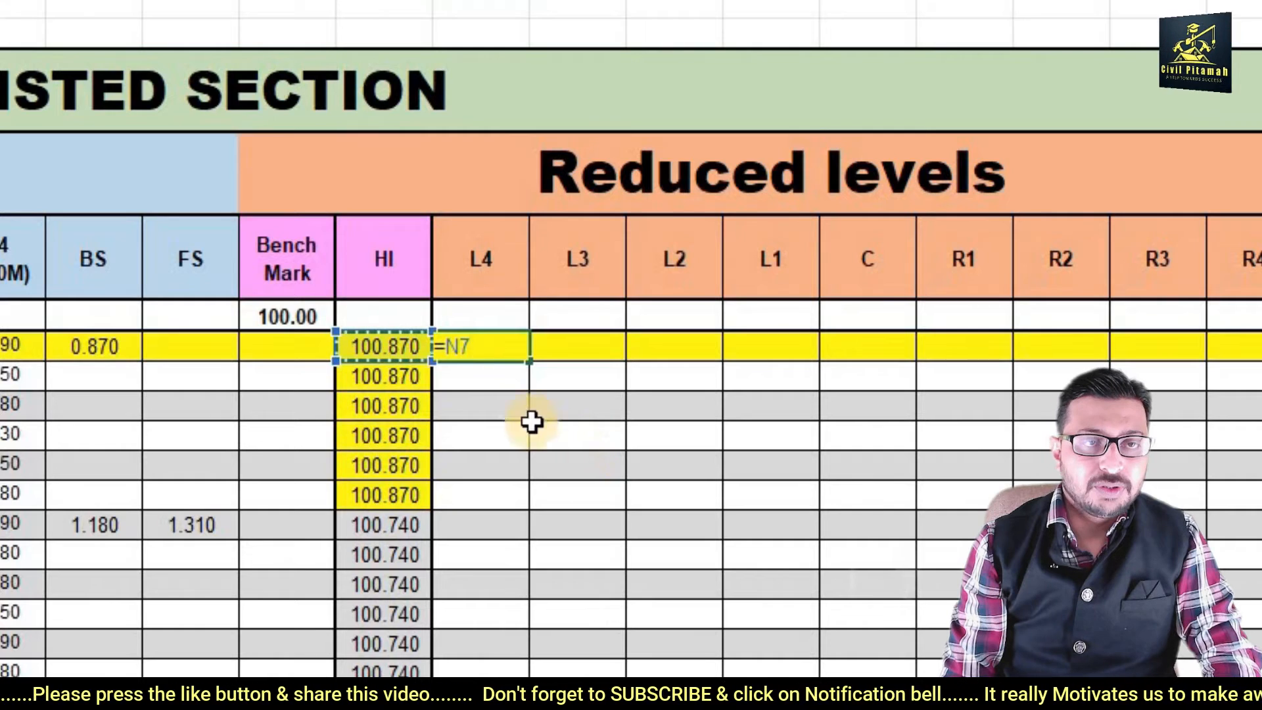